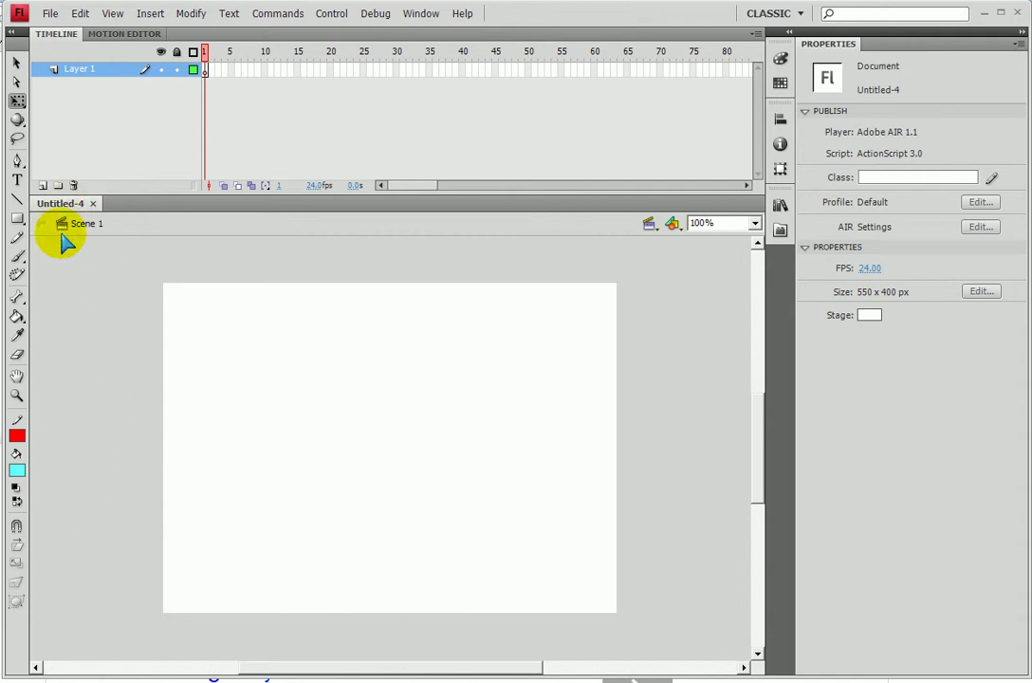
Step: Save the document as 플래시학습9day_날아가는_축구공.fla in the 플래시 folder
{"action": "key", "text": "ctrl+s"}
{"action": "left_click", "coordinate": [518, 435]}
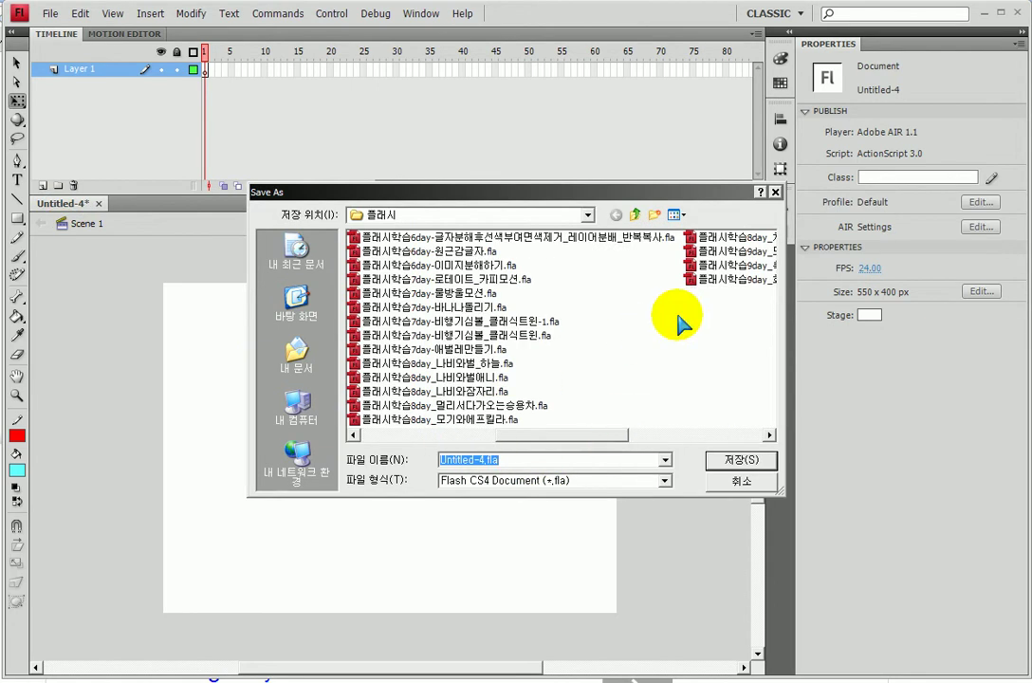
{"action": "left_click", "coordinate": [707, 279]}
{"action": "left_click_drag", "start_coordinate": [590, 459], "coordinate": [519, 458]}
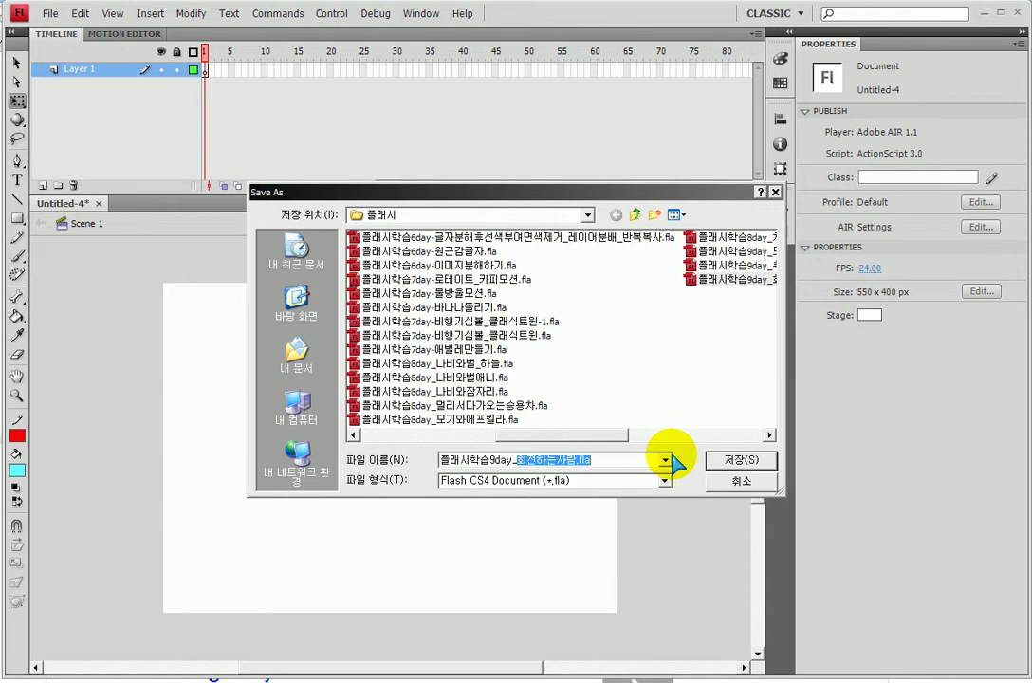
{"action": "type", "text": "나"}
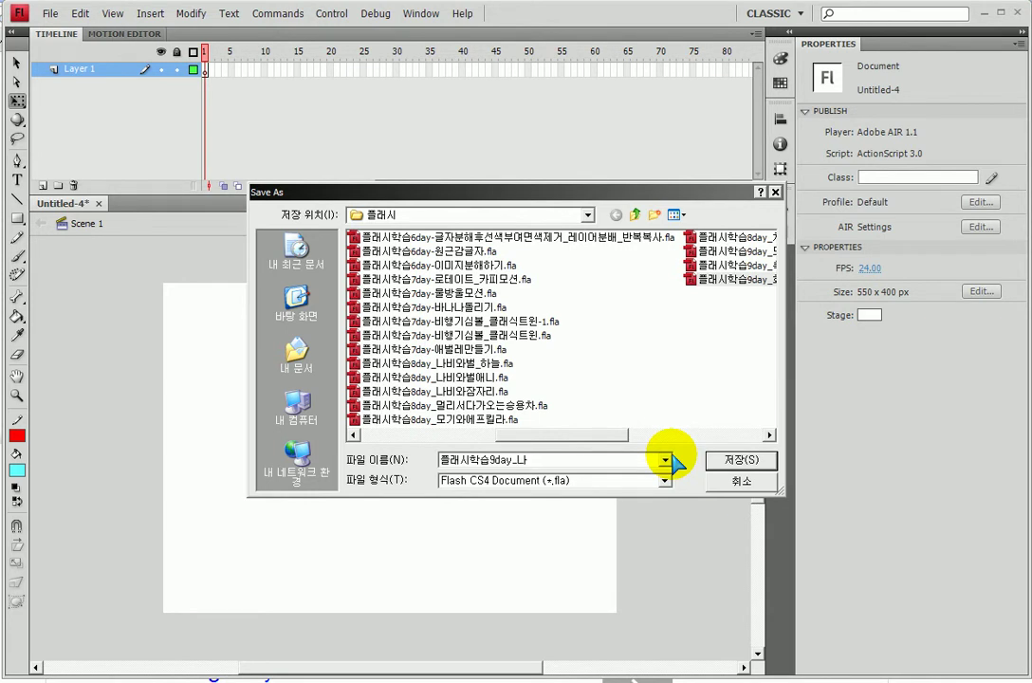
{"action": "type", "text": "ㄹㅇ"}
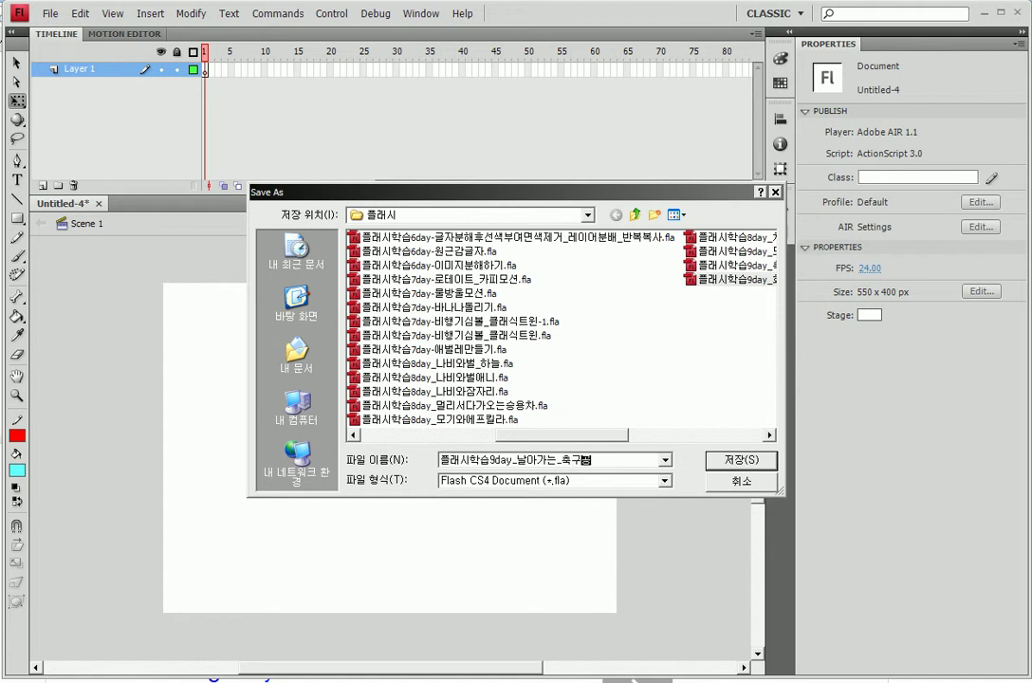
{"action": "left_click", "coordinate": [740, 461]}
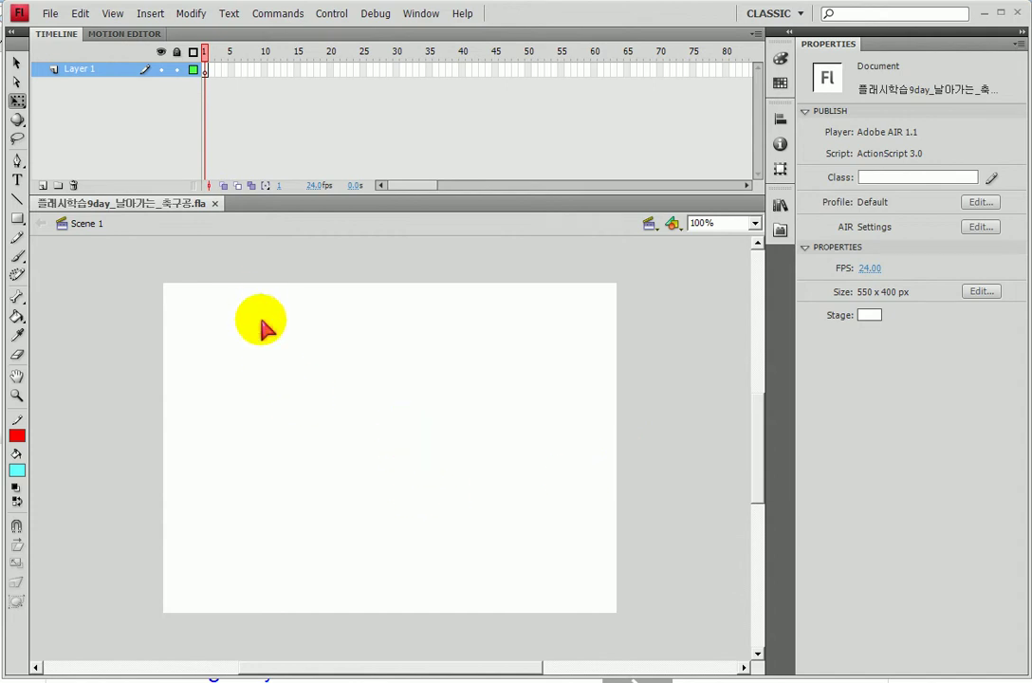
Step: Import Football_Ground.jpg from the 제13강 folder onto the stage
{"action": "key", "text": "ctrl+r"}
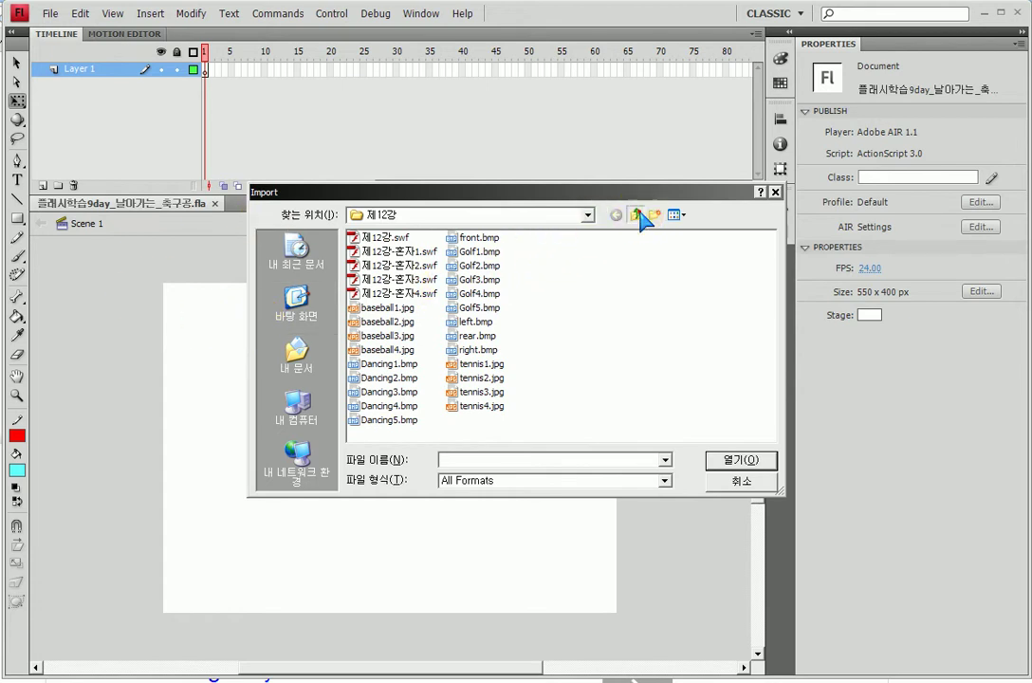
{"action": "left_click", "coordinate": [637, 215]}
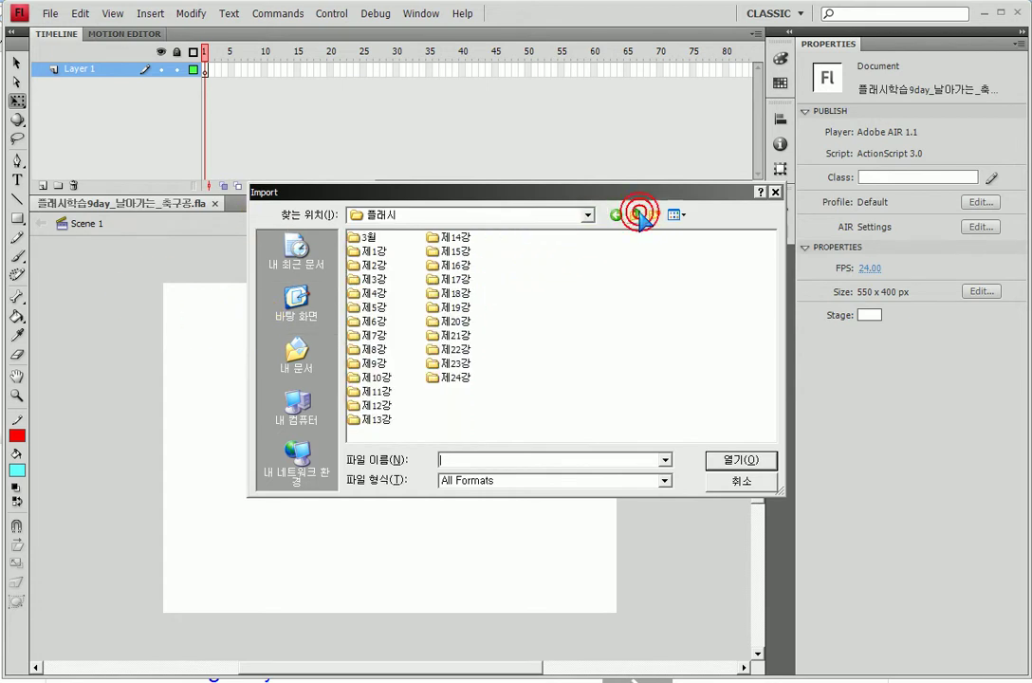
{"action": "double_click", "coordinate": [370, 418]}
{"action": "left_click", "coordinate": [377, 321]}
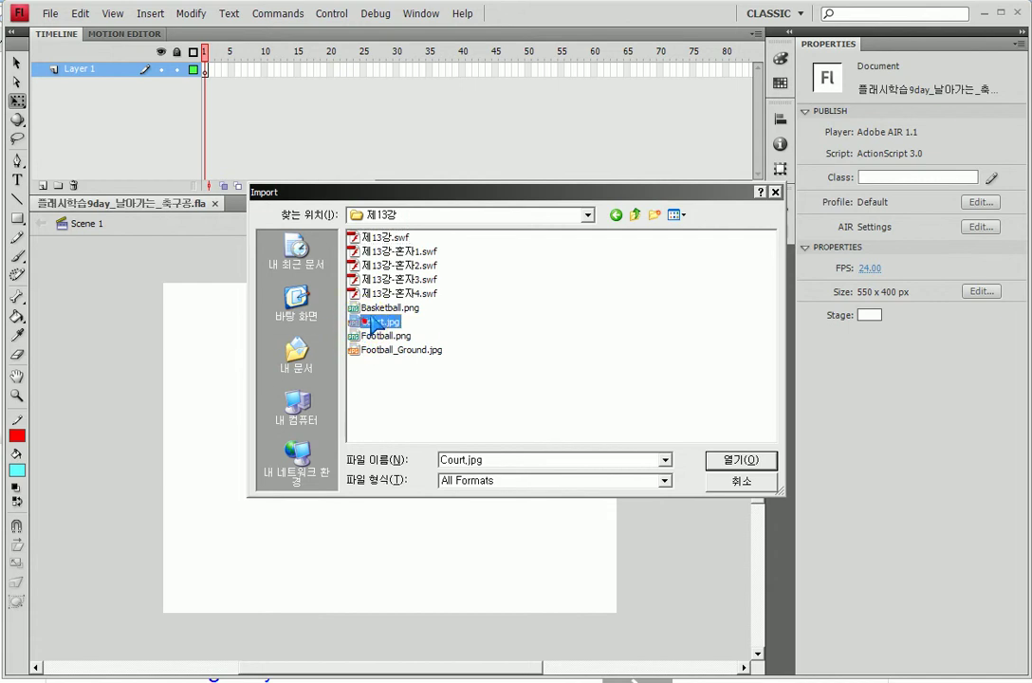
{"action": "left_click", "coordinate": [365, 350]}
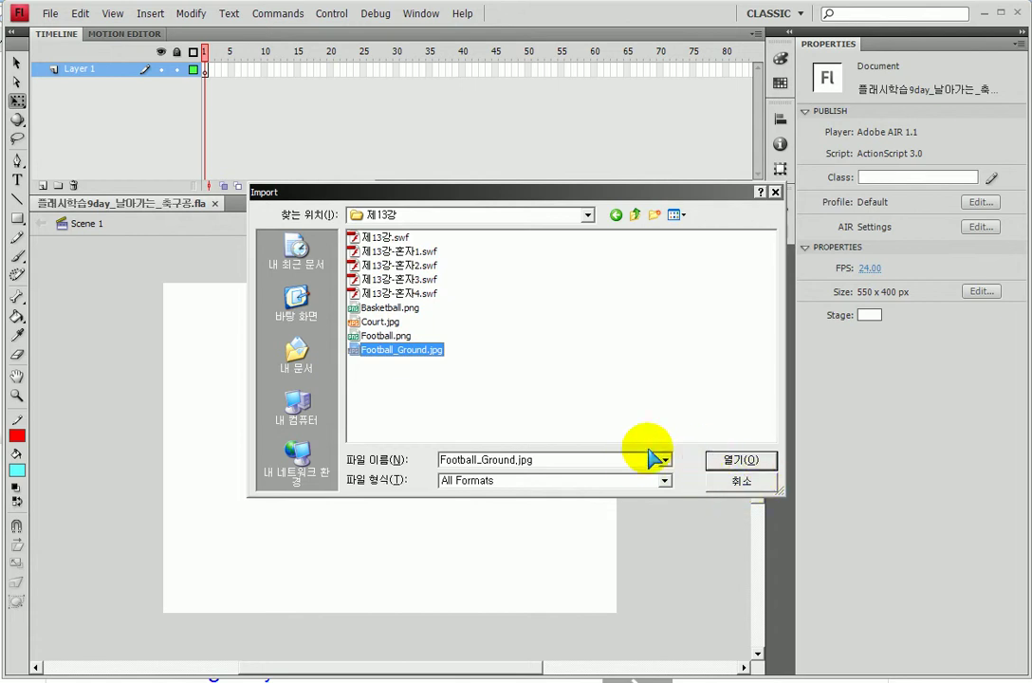
{"action": "left_click", "coordinate": [756, 463]}
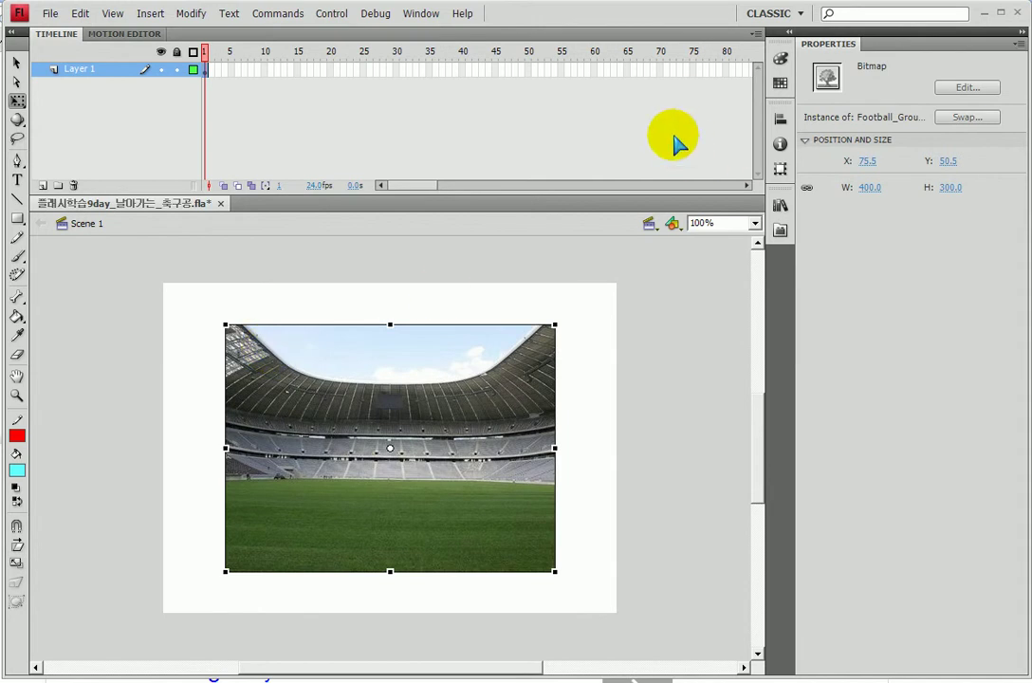
Step: Fit the stadium image to the 550 x 400 px stage, aligned with it, and lock Layer 1
{"action": "left_click", "coordinate": [779, 119]}
{"action": "left_click", "coordinate": [641, 204]}
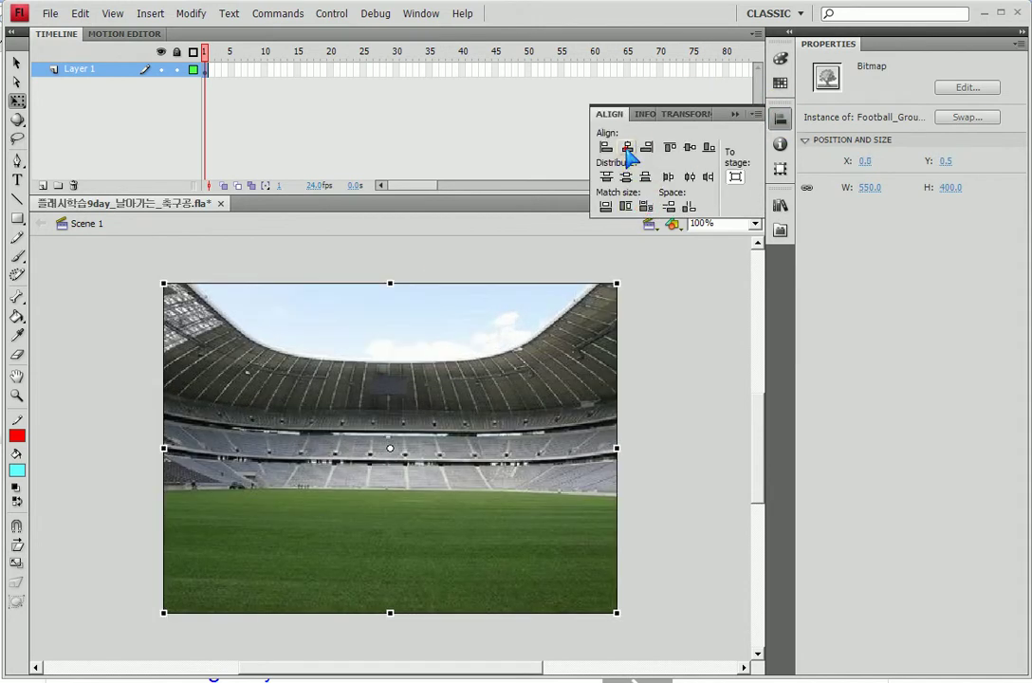
{"action": "left_click", "coordinate": [174, 69]}
Step: Add a new layer above the stadium and import Football.png into its first frame
{"action": "left_click", "coordinate": [42, 185]}
{"action": "left_click", "coordinate": [233, 99]}
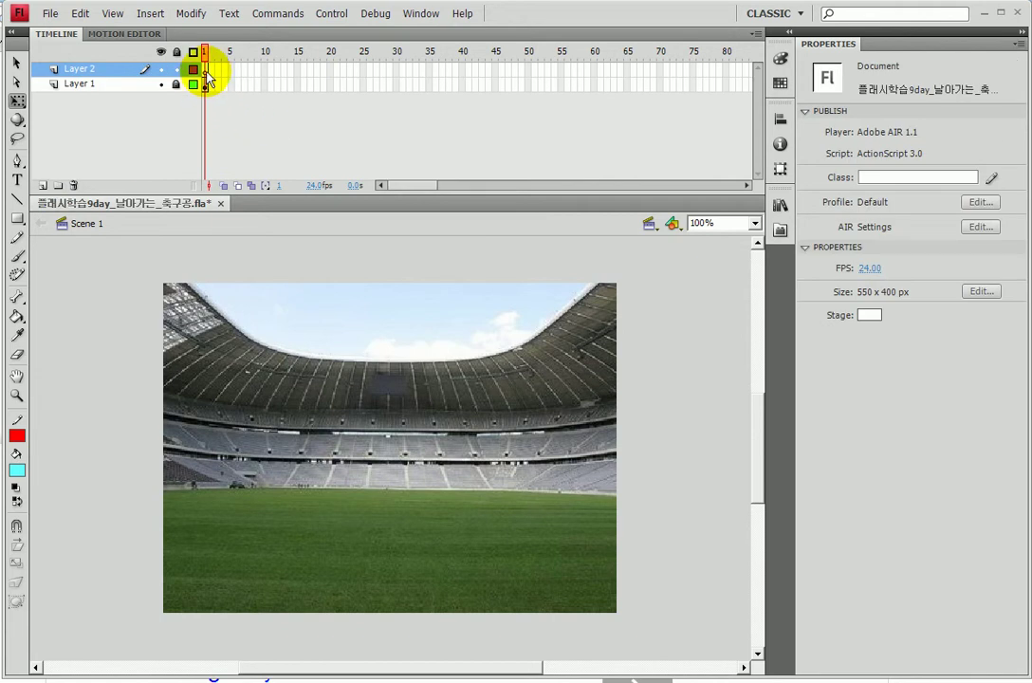
{"action": "left_click", "coordinate": [205, 70]}
{"action": "key", "text": "ctrl+r"}
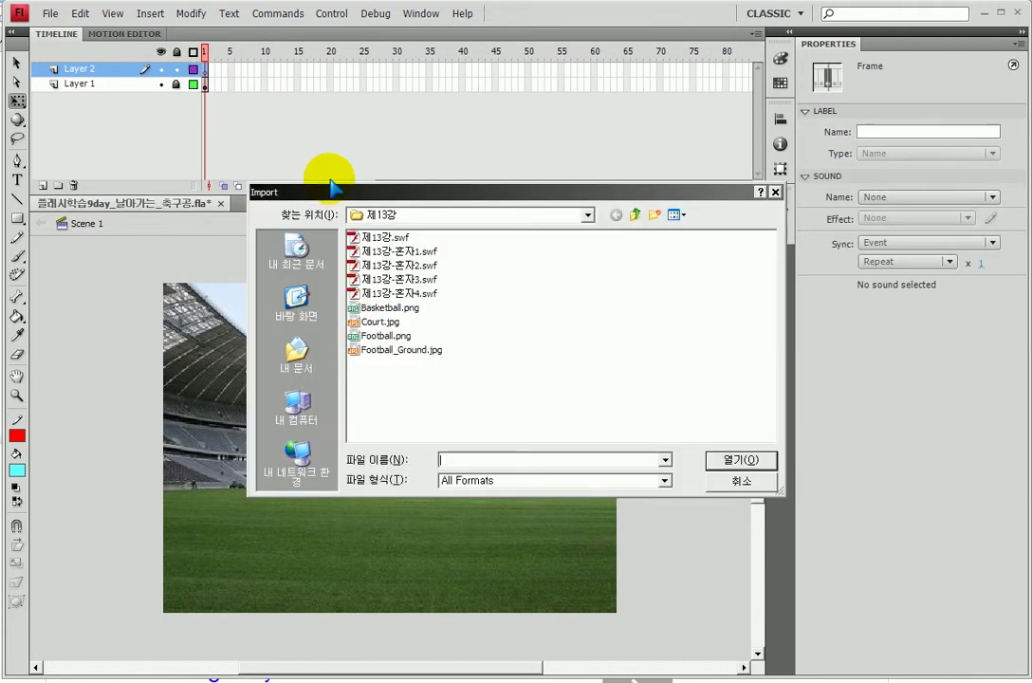
{"action": "left_click", "coordinate": [384, 307]}
{"action": "left_click", "coordinate": [384, 336]}
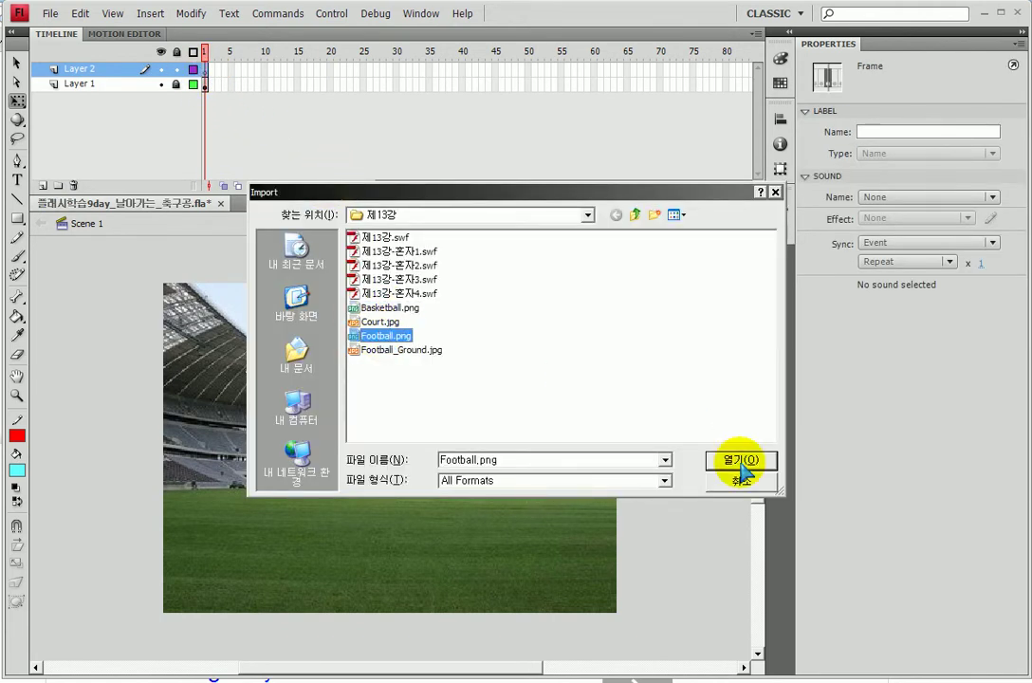
{"action": "left_click", "coordinate": [741, 461]}
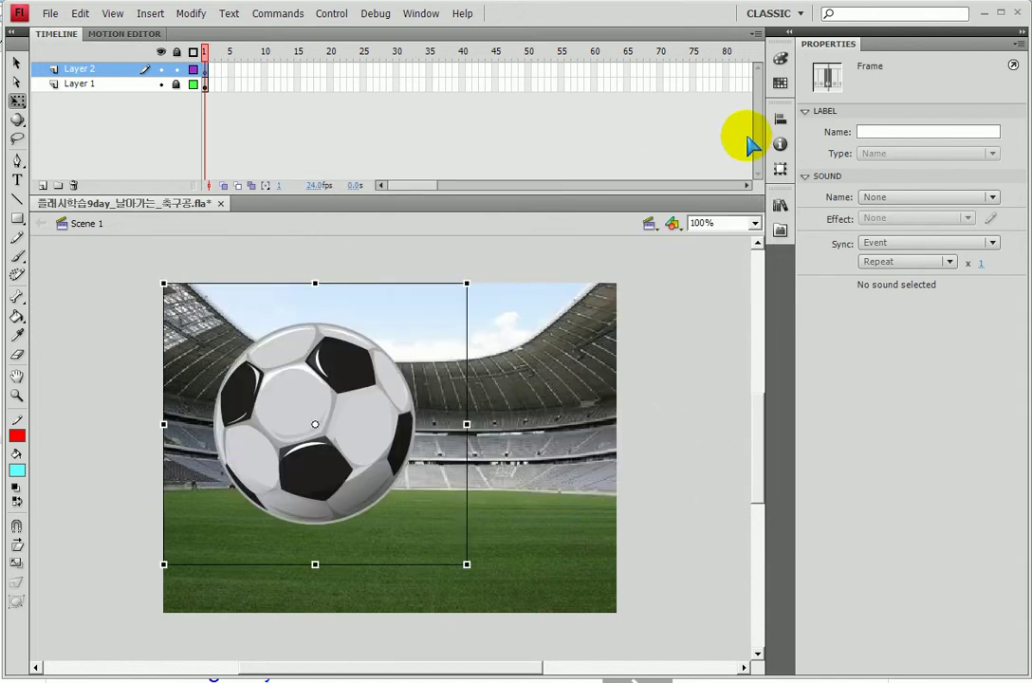
Step: Scale the soccer ball image down proportionally to about 239 x 222 px
{"action": "left_click", "coordinate": [779, 205]}
{"action": "left_click", "coordinate": [780, 205]}
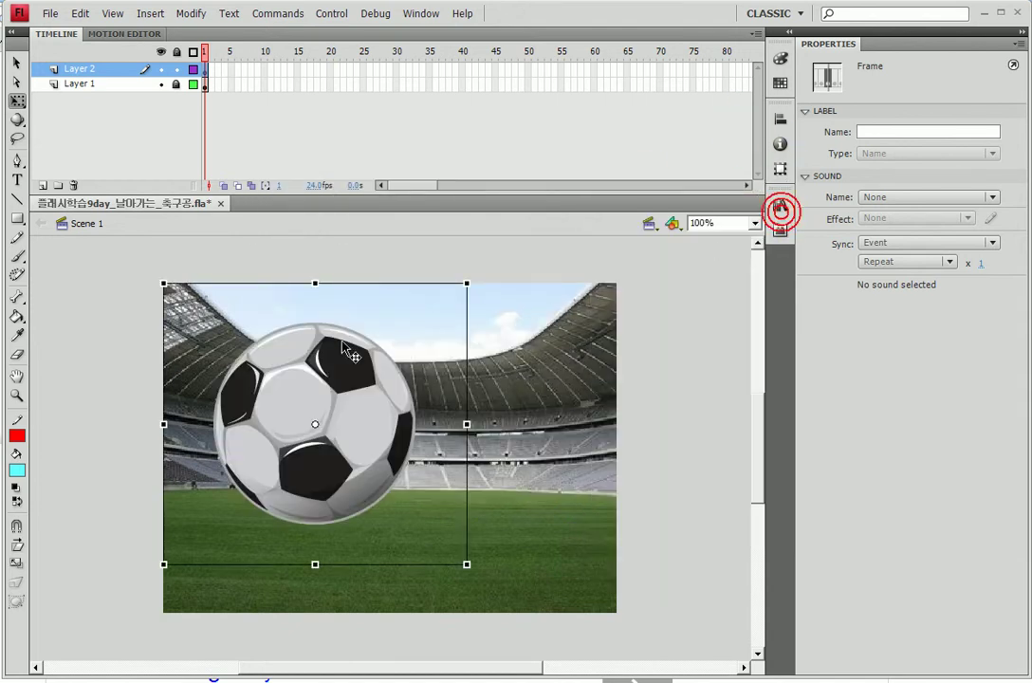
{"action": "left_click", "coordinate": [780, 169]}
{"action": "mouse_move", "coordinate": [618, 138]}
{"action": "left_mouse_down"}
{"action": "mouse_move", "coordinate": [580, 138]}
{"action": "mouse_move", "coordinate": [600, 133]}
{"action": "left_mouse_up"}
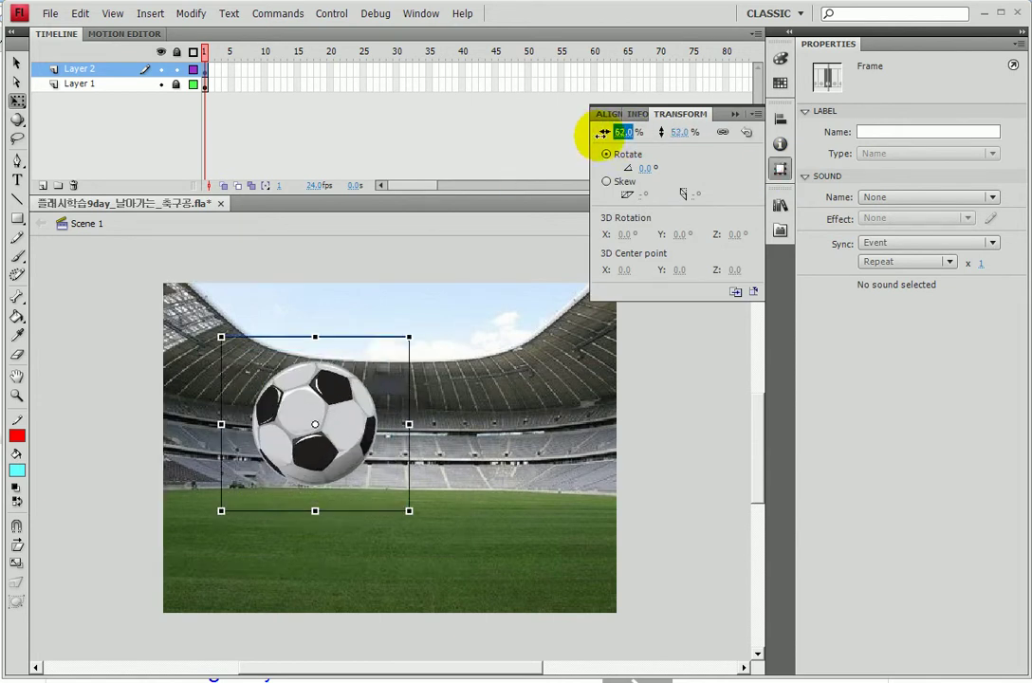
{"action": "left_click", "coordinate": [734, 115]}
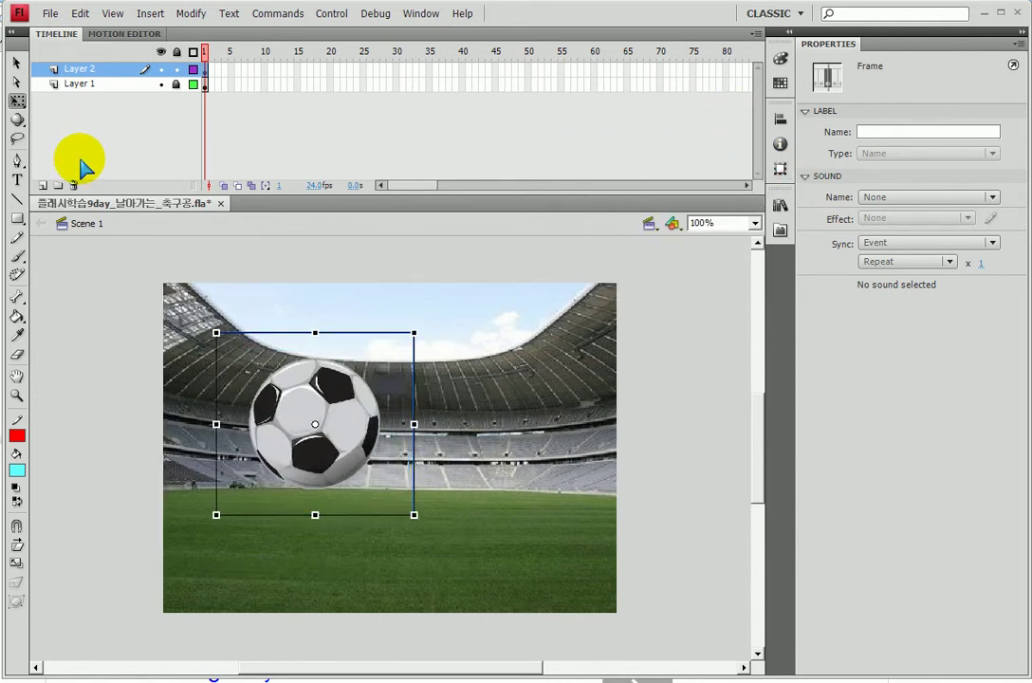
Step: Convert the soccer ball into a Graphic symbol named 축구공
{"action": "key", "text": "F8"}
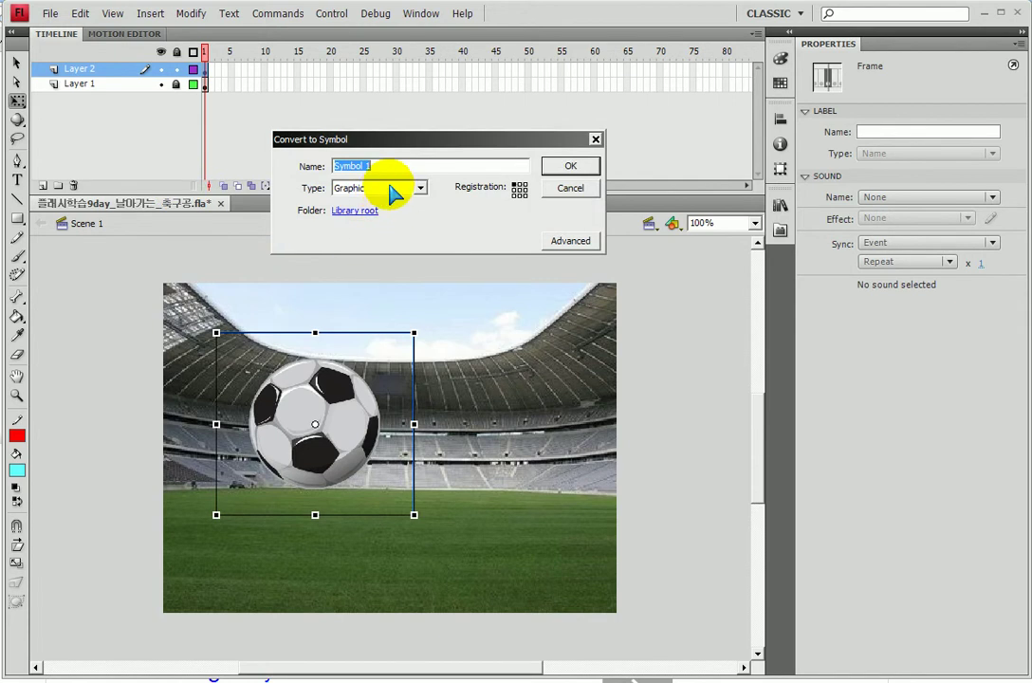
{"action": "type", "text": "cnr"}
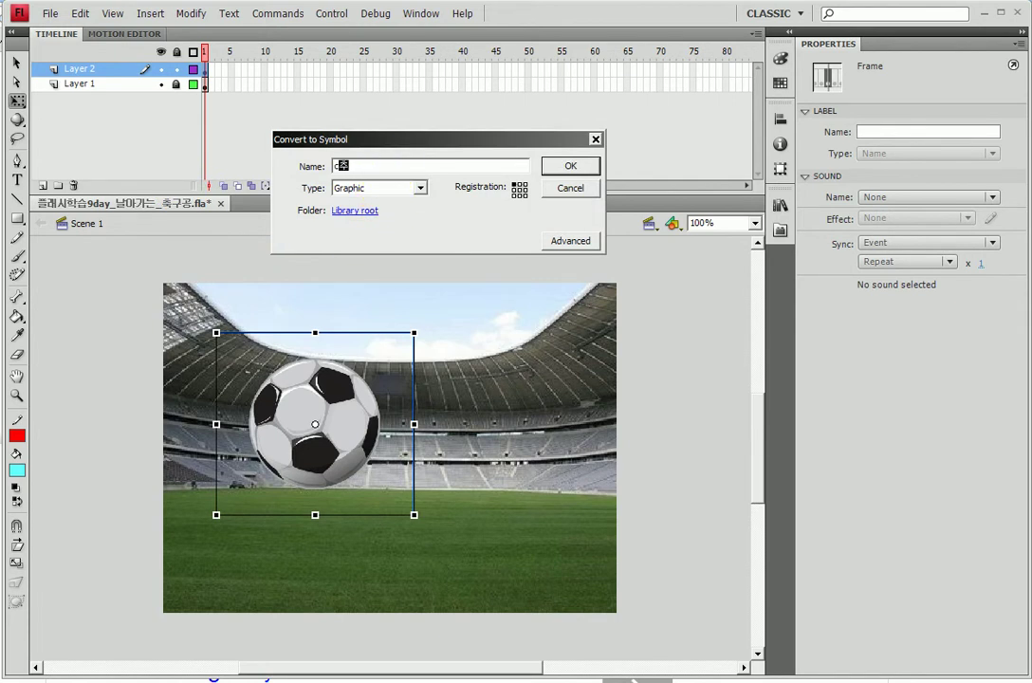
{"action": "type", "text": "rnrhd"}
{"action": "key", "text": "Return"}
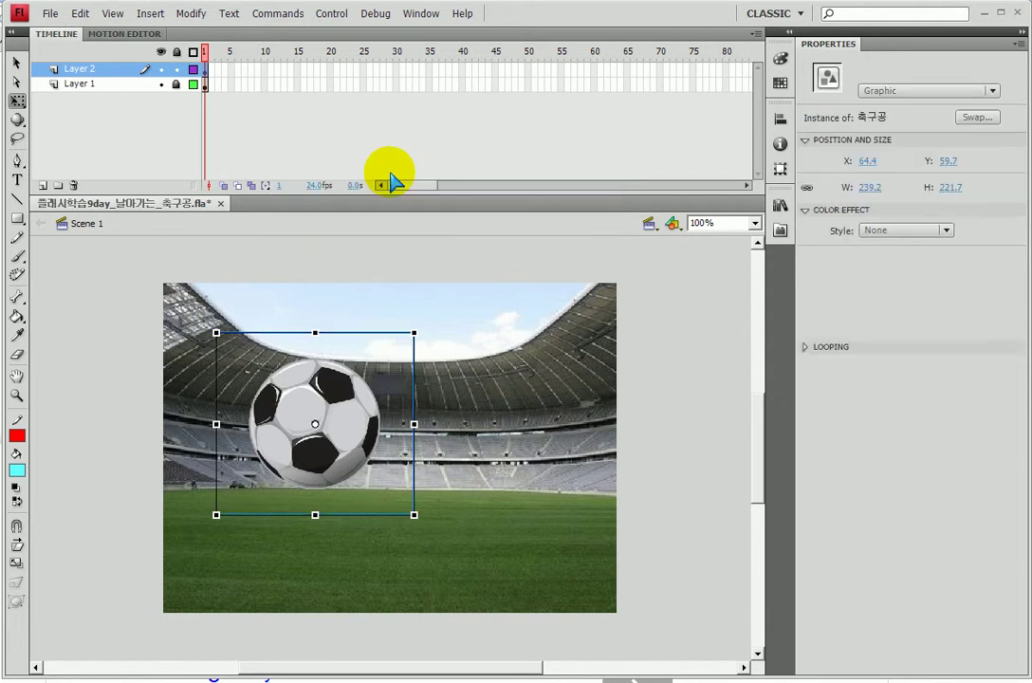
Step: Move the ball in frame 1 onto the stage's lower-right corner, at about X 398, Y 246
{"action": "key", "text": "ctrl+minus"}
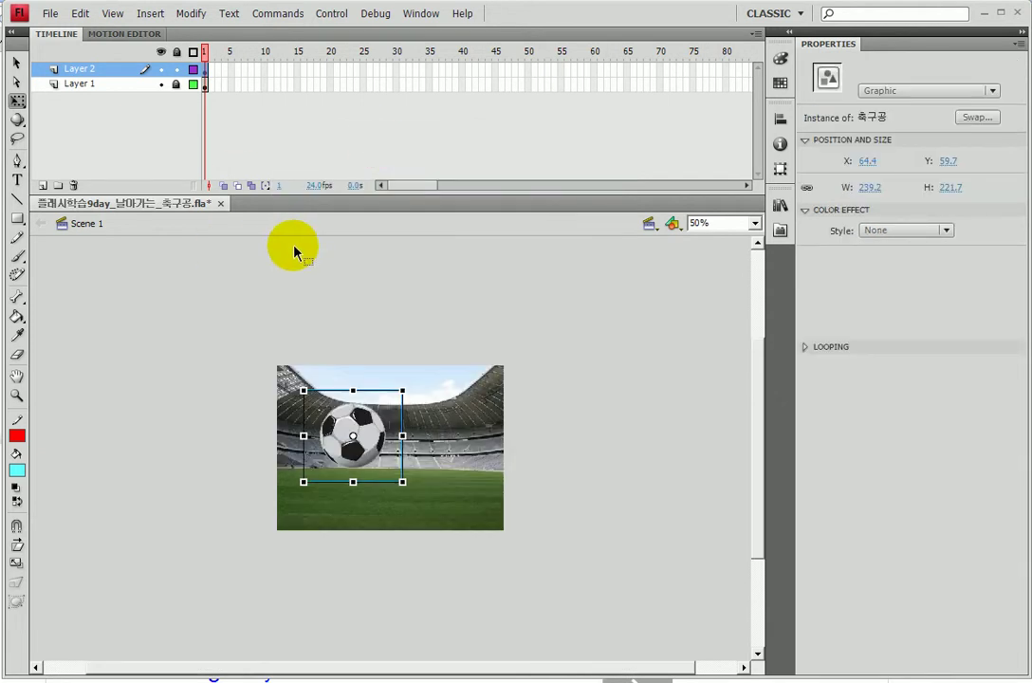
{"action": "left_click", "coordinate": [121, 384]}
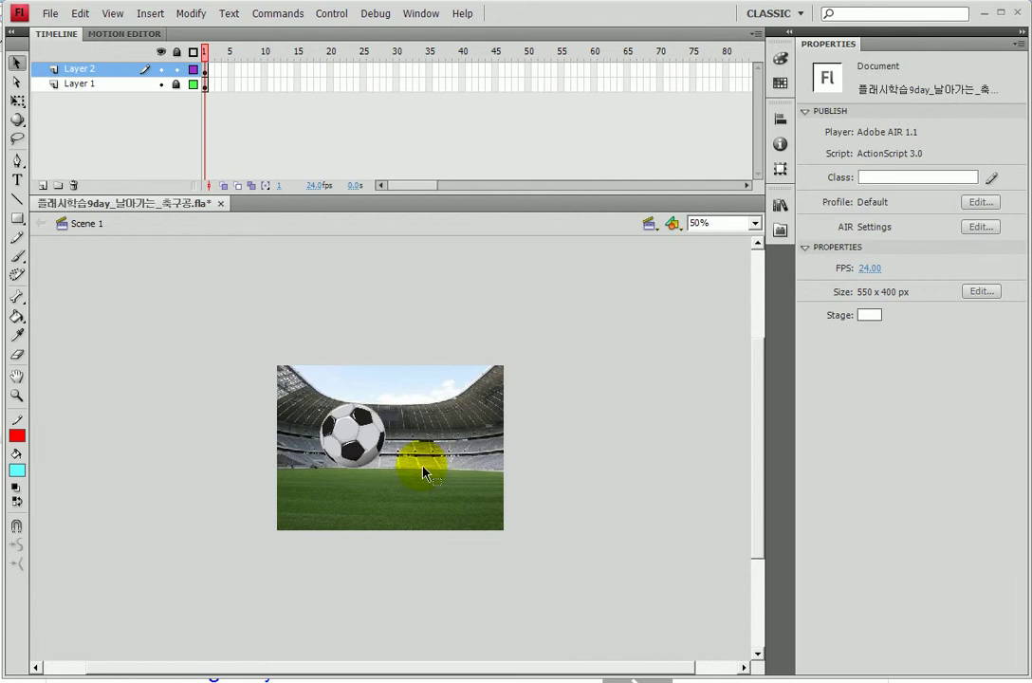
{"action": "left_click_drag", "start_coordinate": [378, 444], "coordinate": [508, 516]}
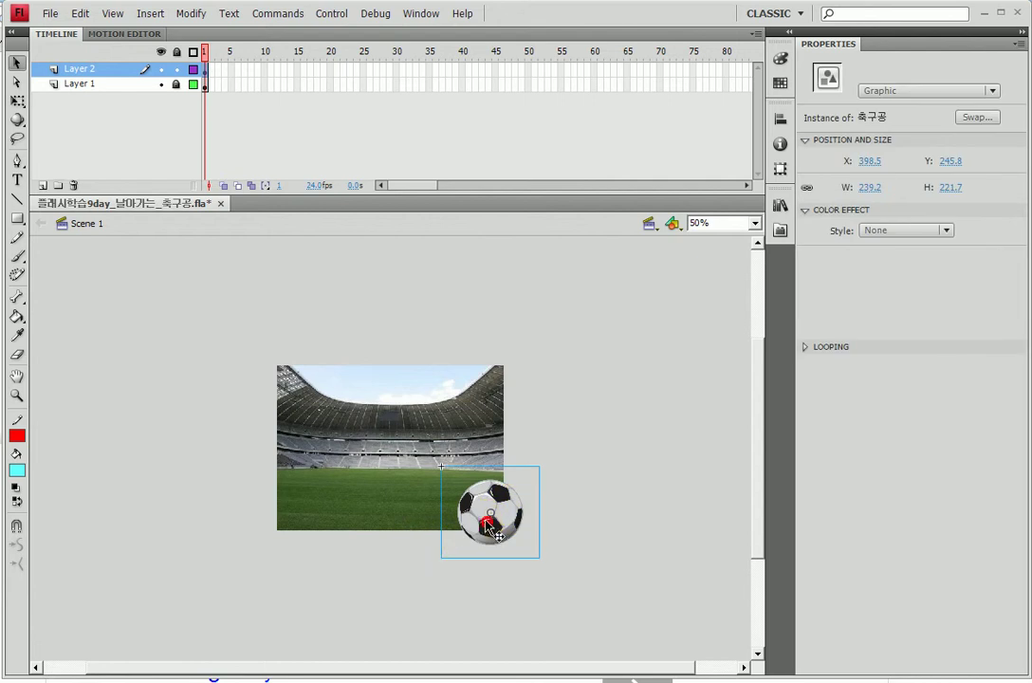
Step: Insert a keyframe at frame 50 of Layer 2 and extend the stadium layer to frame 50
{"action": "left_click", "coordinate": [529, 68]}
{"action": "key", "text": "F6"}
{"action": "left_click", "coordinate": [528, 83]}
{"action": "key", "text": "F5"}
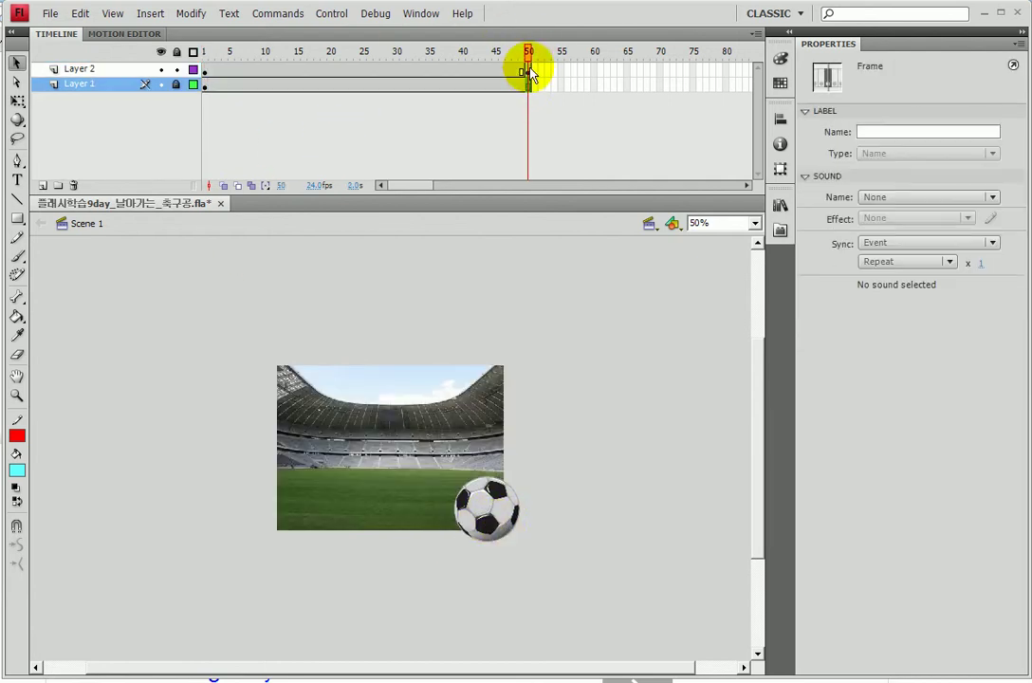
Step: At frame 50 of Layer 2, scale the ball to 34% and place it just outside the stage's left edge, at about X -81, Y 85
{"action": "left_click", "coordinate": [94, 68]}
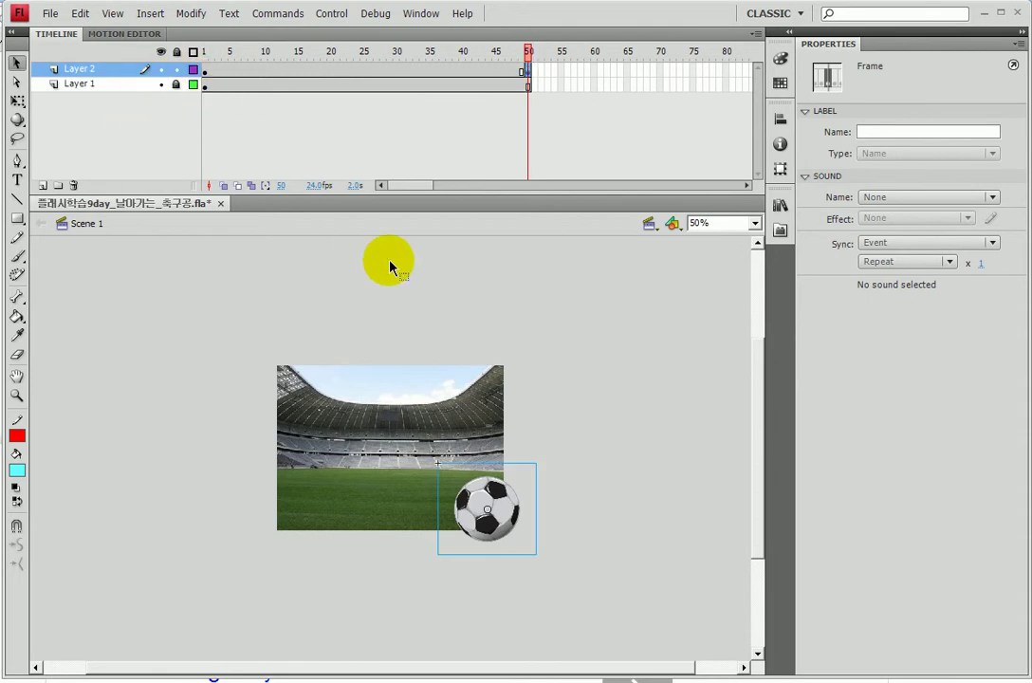
{"action": "left_click", "coordinate": [529, 70]}
{"action": "left_click_drag", "start_coordinate": [474, 463], "coordinate": [224, 382]}
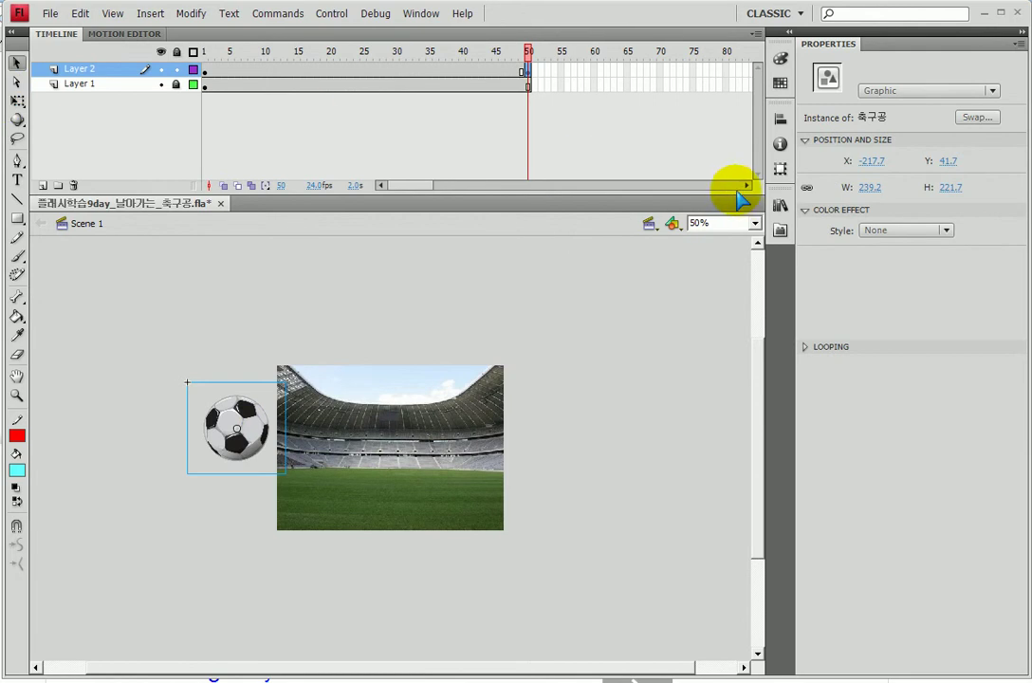
{"action": "left_click", "coordinate": [783, 168]}
{"action": "left_click_drag", "start_coordinate": [624, 132], "coordinate": [576, 132]}
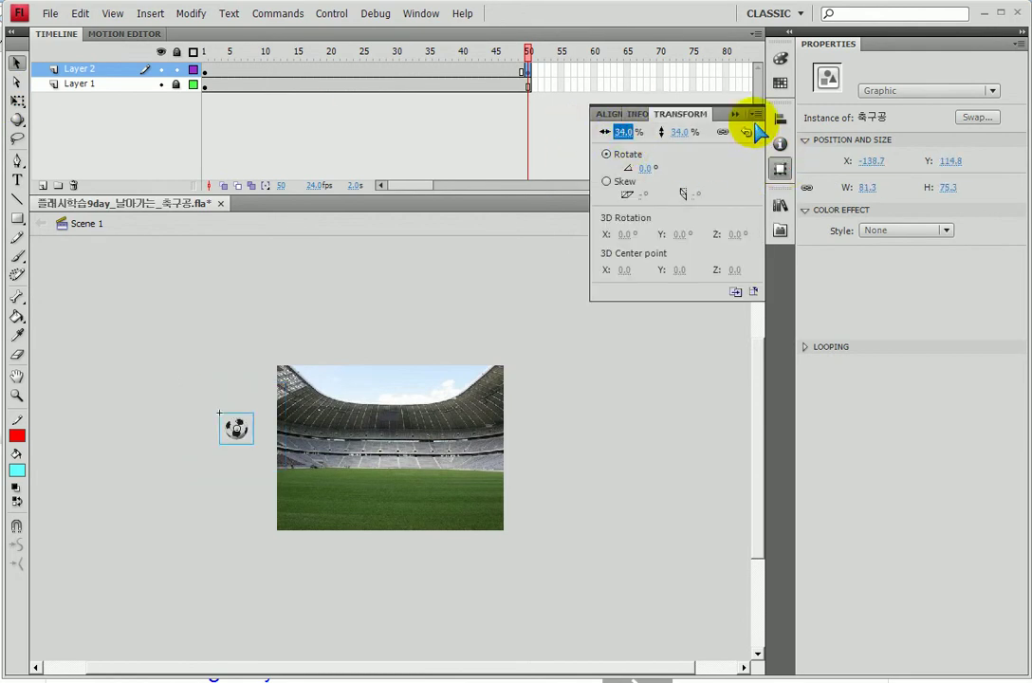
{"action": "left_click", "coordinate": [734, 114]}
{"action": "left_click_drag", "start_coordinate": [234, 439], "coordinate": [254, 401]}
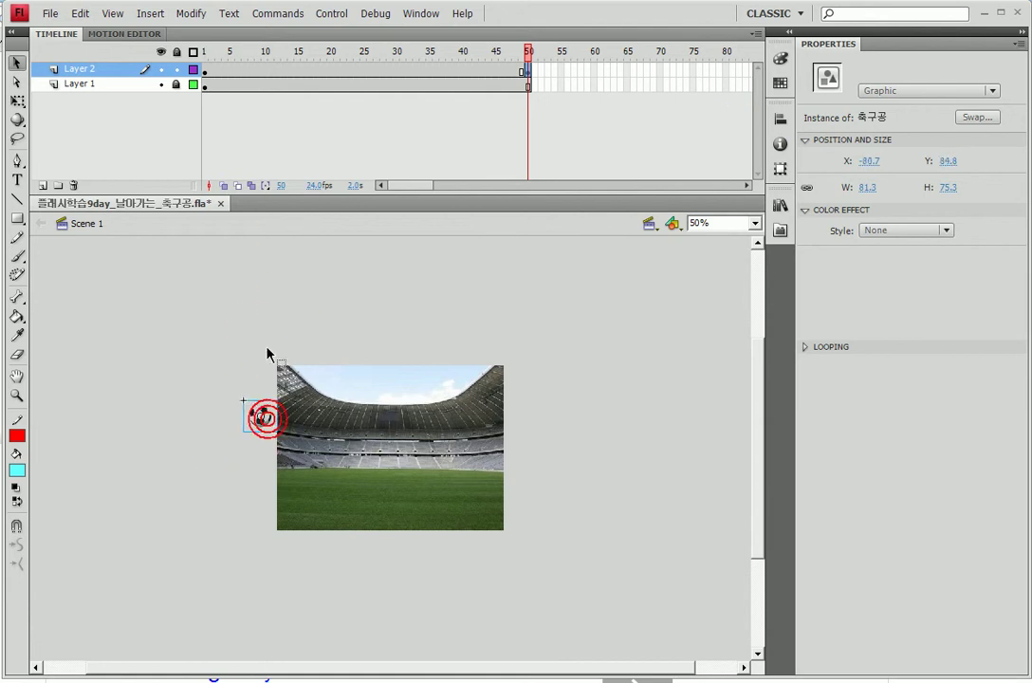
Step: Create a classic tween between the ball's keyframes on Layer 2 and preview the movie
{"action": "right_click", "coordinate": [398, 70]}
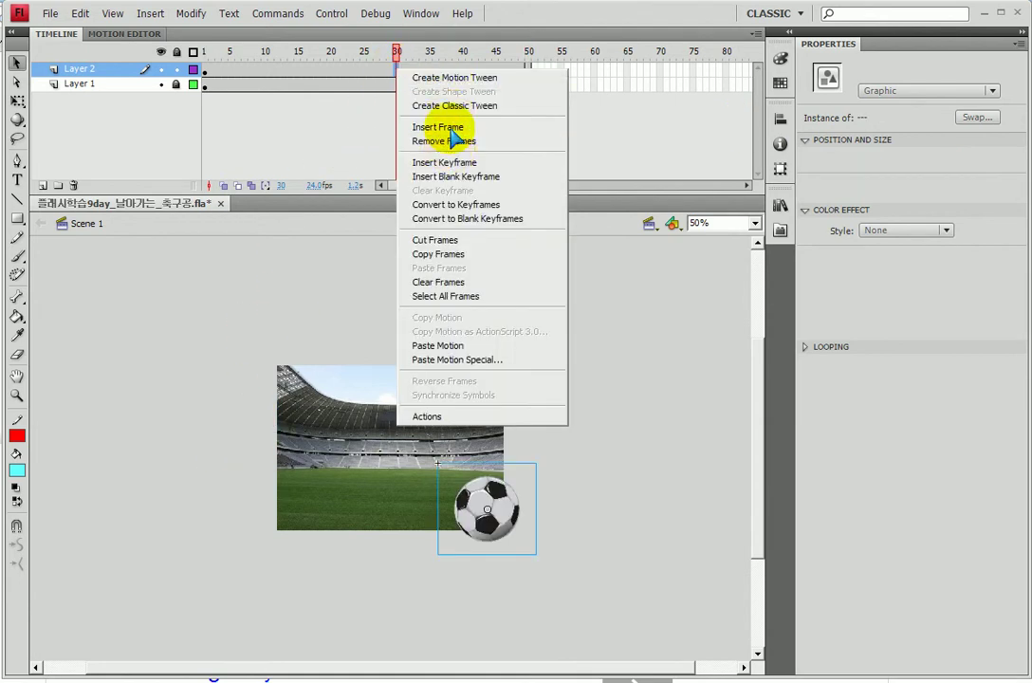
{"action": "left_click", "coordinate": [454, 107]}
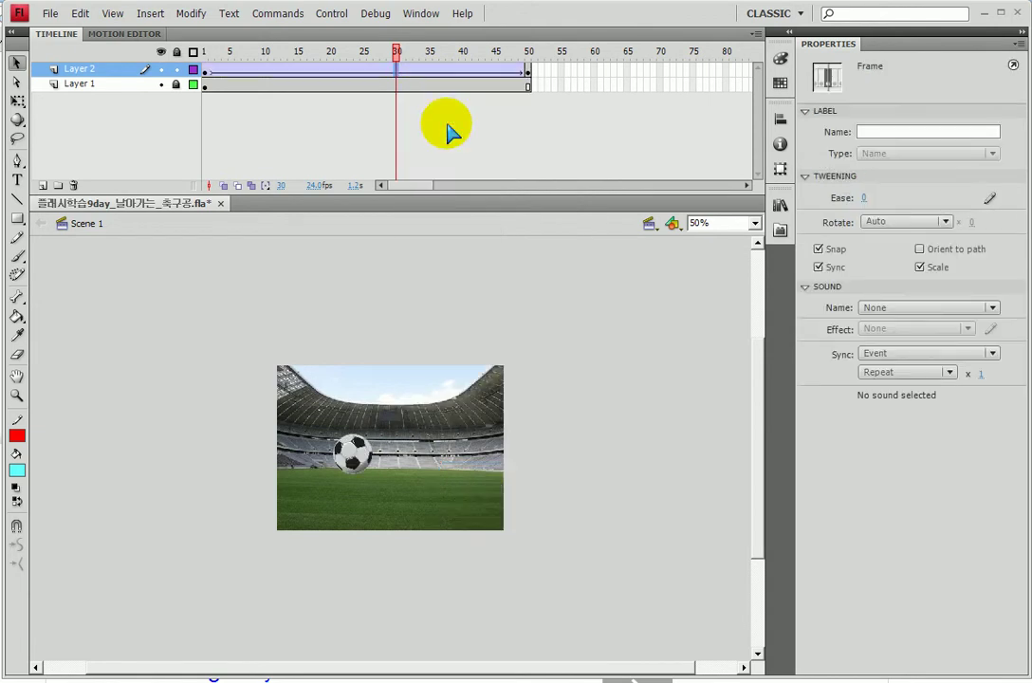
{"action": "key", "text": "ctrl+Return"}
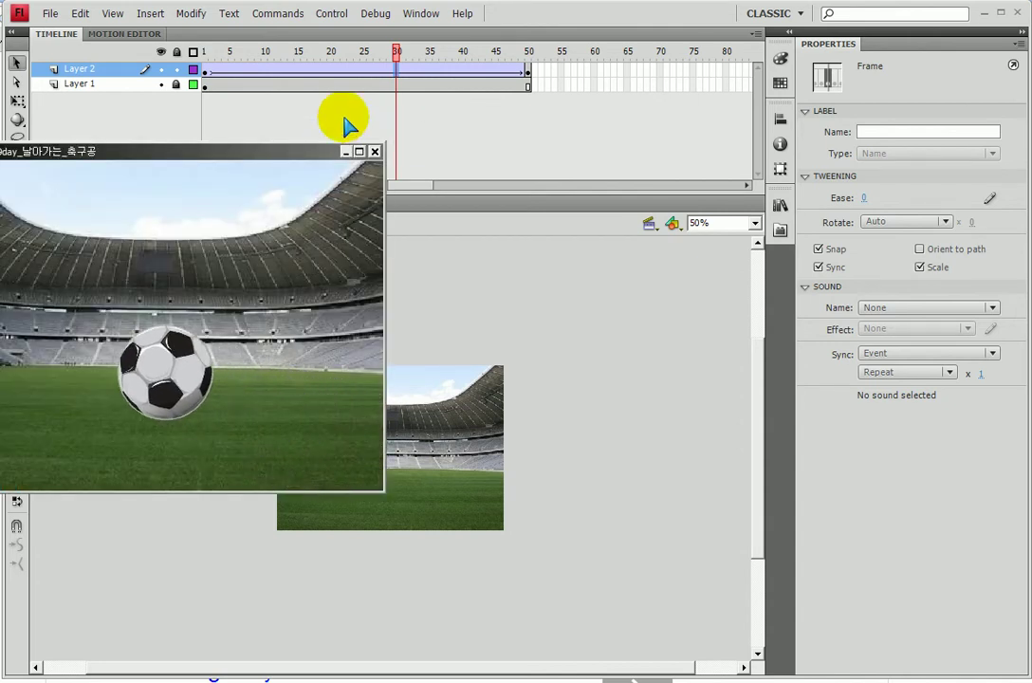
{"action": "left_click", "coordinate": [376, 152]}
Step: Add a classic motion guide to the ball's layer and lock Layer 2
{"action": "right_click", "coordinate": [99, 71]}
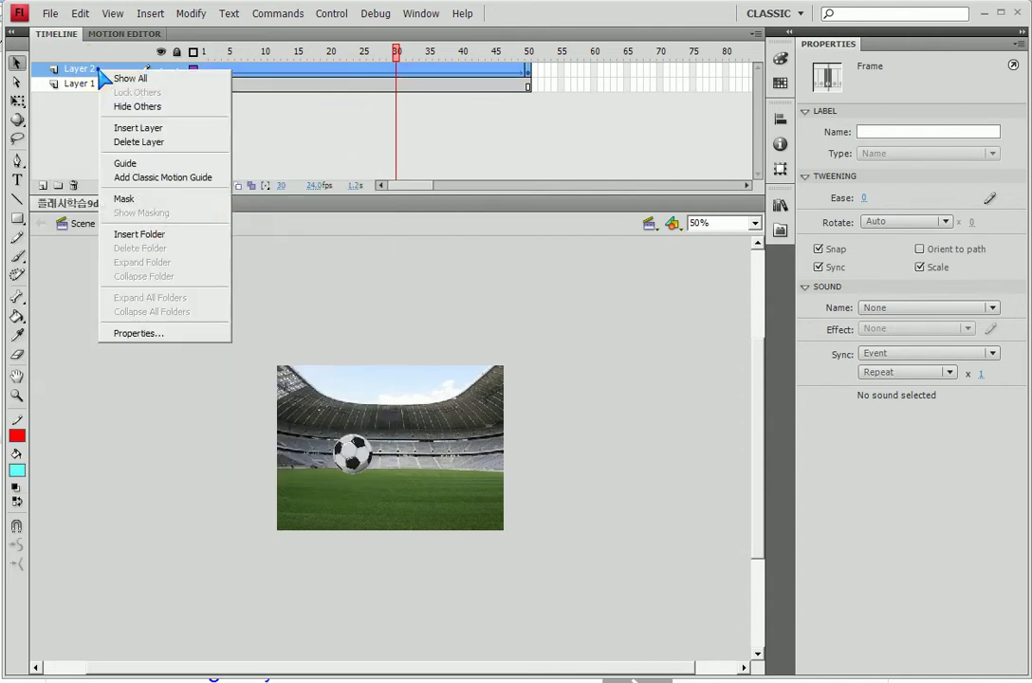
{"action": "left_click", "coordinate": [151, 177]}
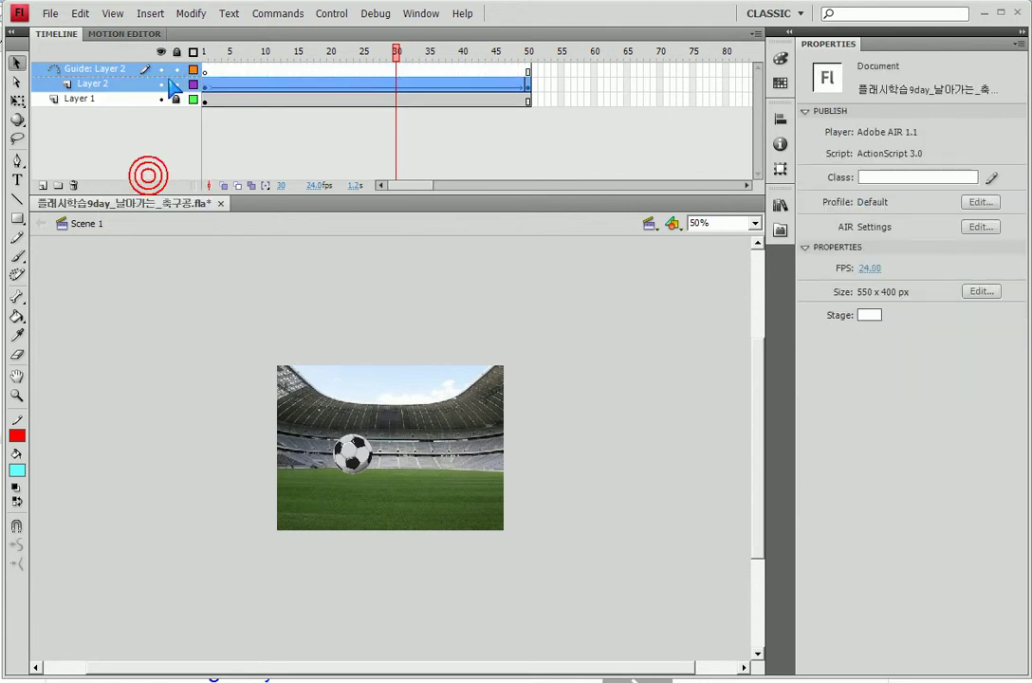
Step: At frame 1 of the guide layer, draw an arched Pen path from the ball's centre to beyond the stage's left edge, and lock the layer
{"action": "left_click", "coordinate": [17, 160]}
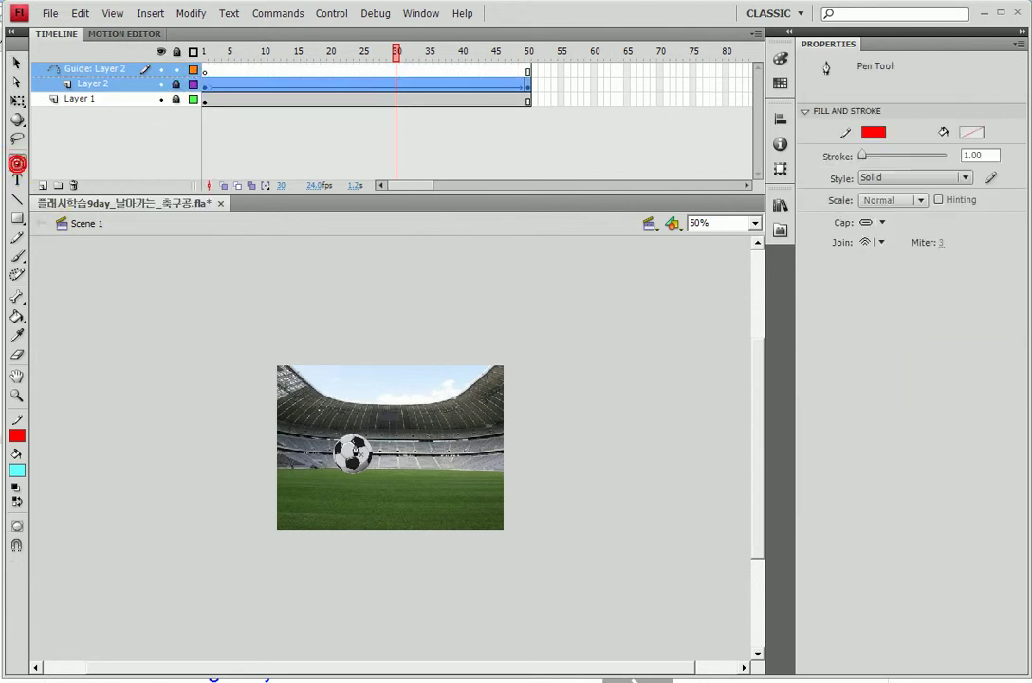
{"action": "left_click", "coordinate": [206, 71]}
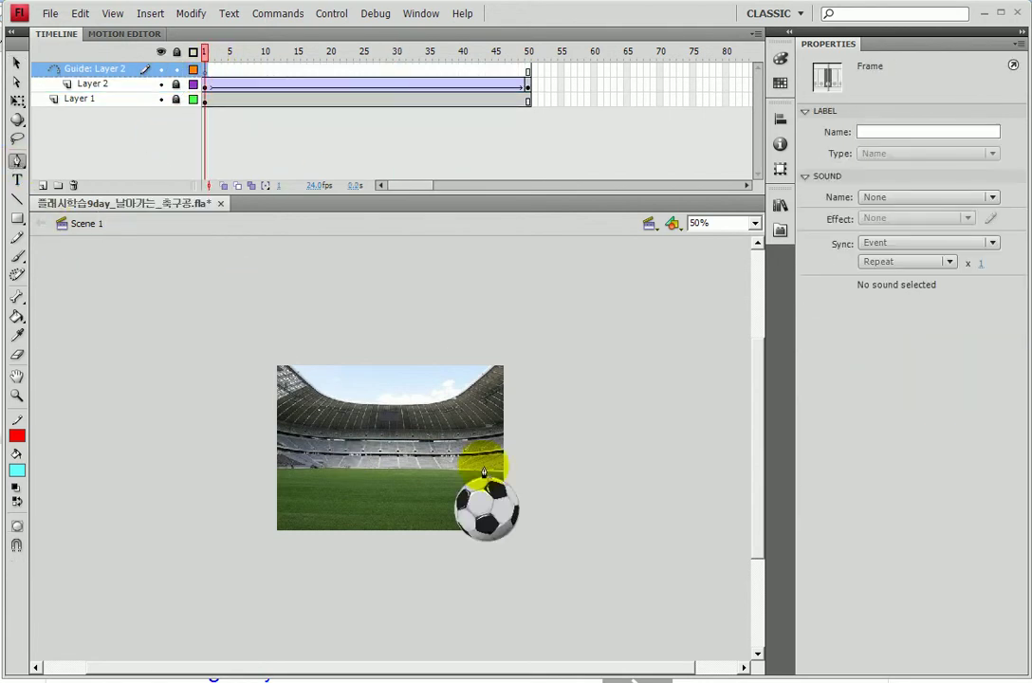
{"action": "left_click", "coordinate": [486, 519]}
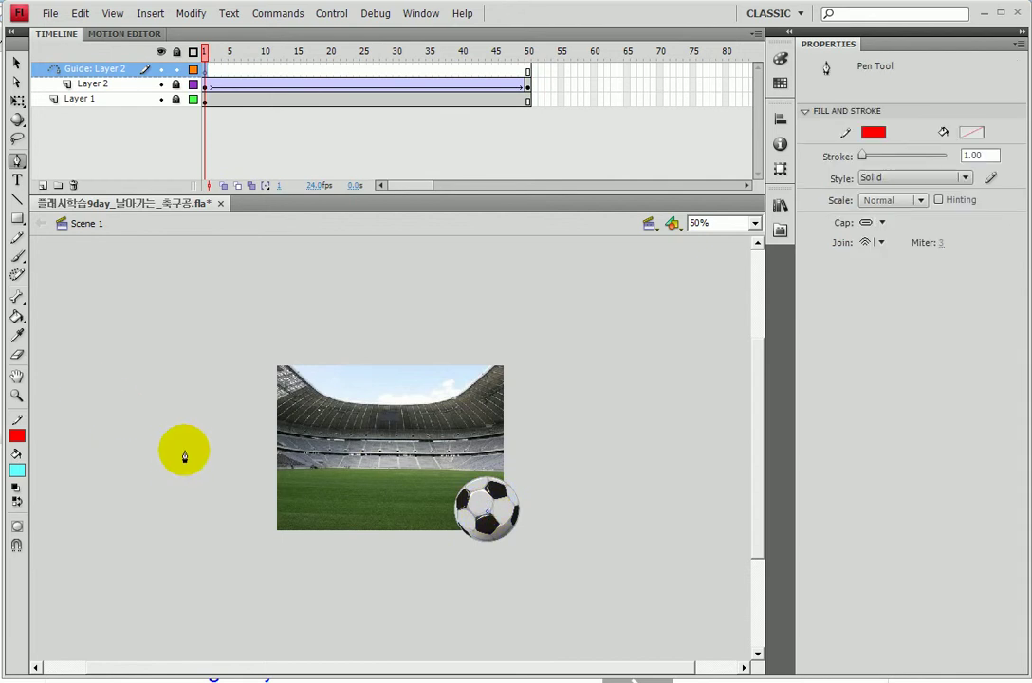
{"action": "left_click_drag", "start_coordinate": [240, 429], "coordinate": [85, 537]}
{"action": "left_click_drag", "start_coordinate": [866, 159], "coordinate": [882, 162]}
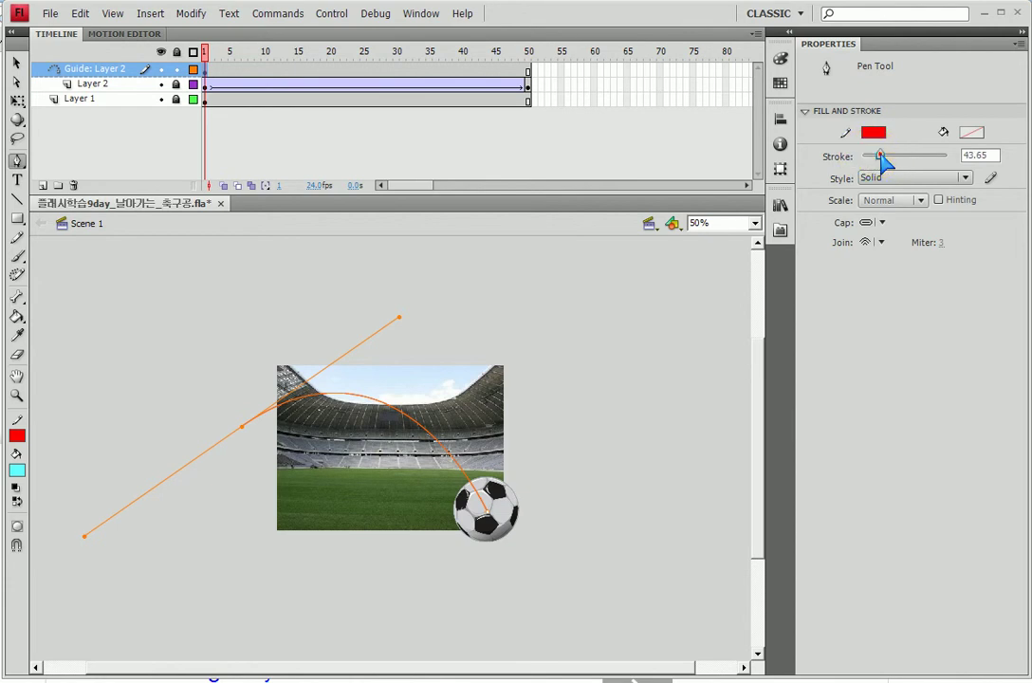
{"action": "left_click", "coordinate": [177, 70]}
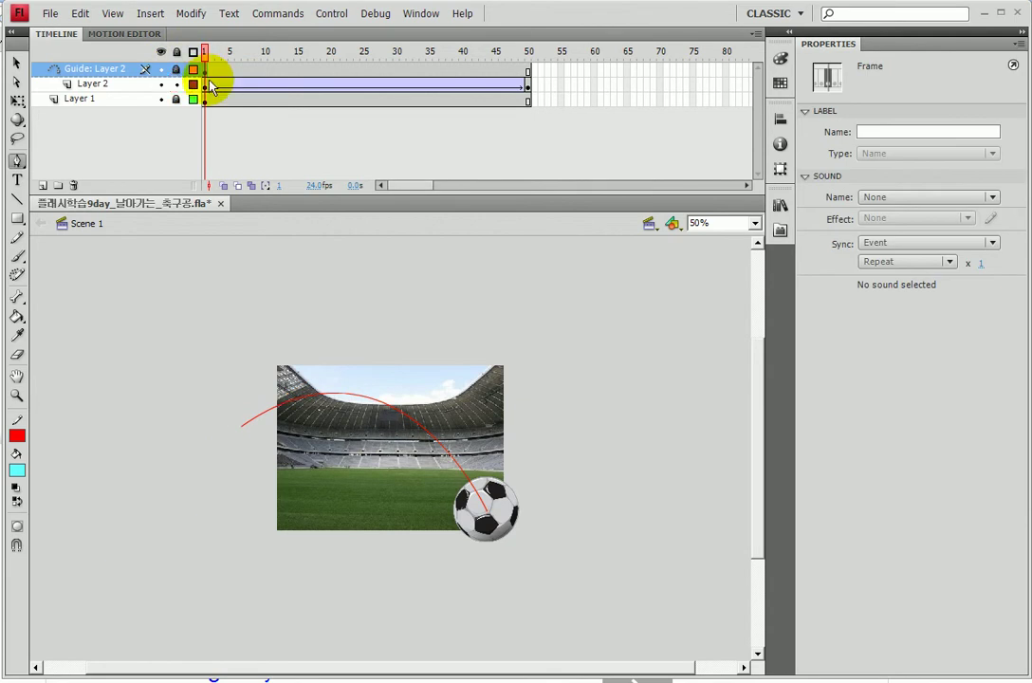
Step: Check the ball's alignment with the guide path at frames 1 and 50 of Layer 2 and scrub through the tween
{"action": "left_click", "coordinate": [205, 86]}
{"action": "key", "text": "."}
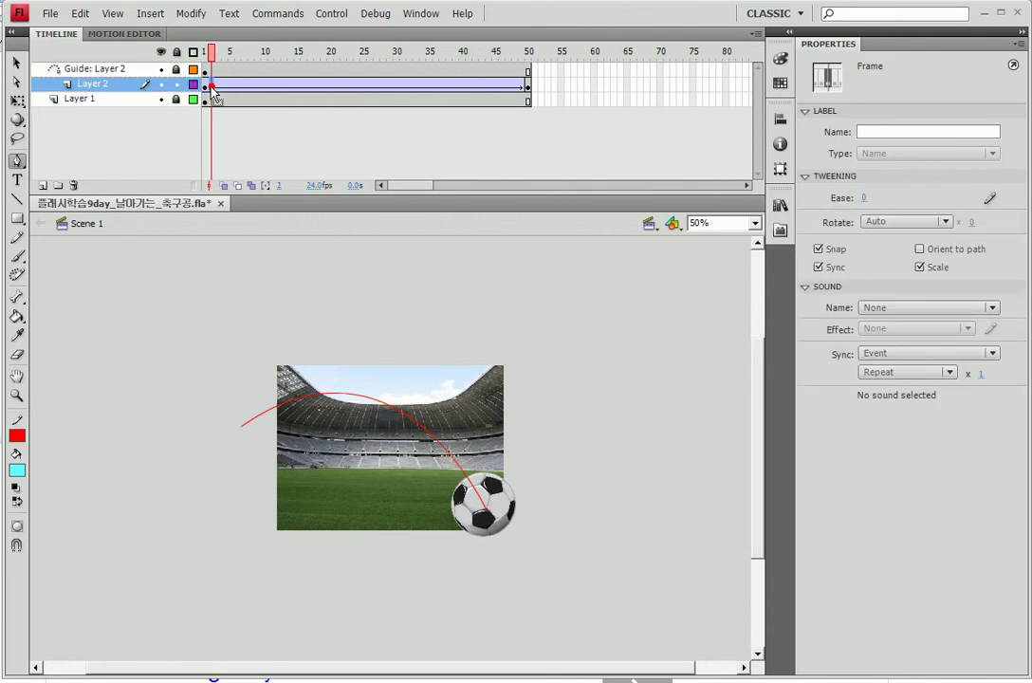
{"action": "left_click", "coordinate": [17, 67]}
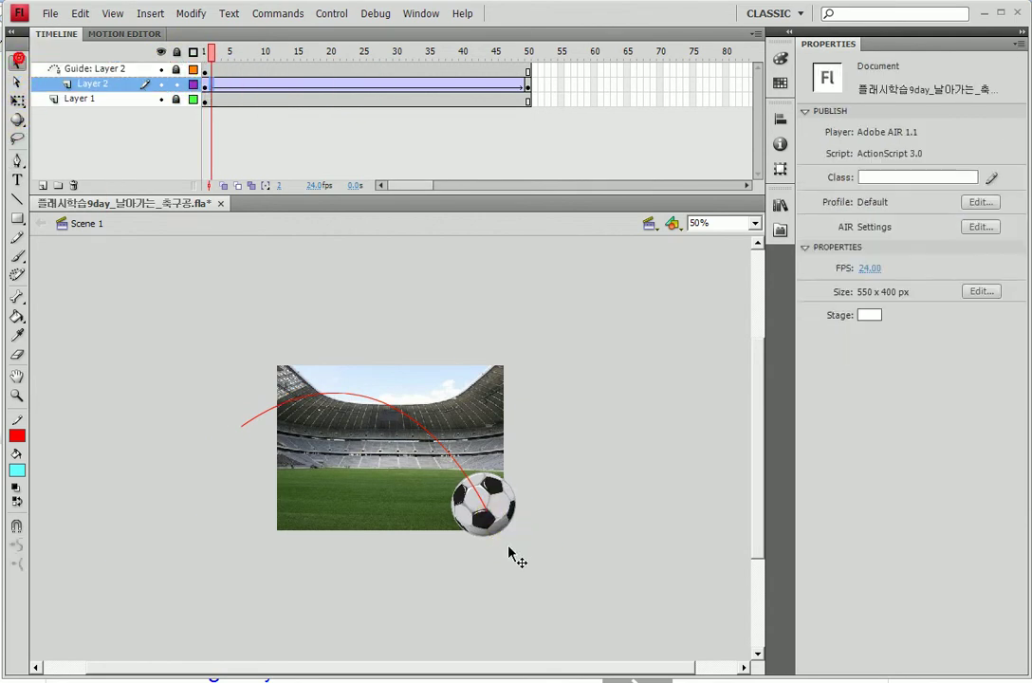
{"action": "left_click", "coordinate": [234, 156]}
{"action": "left_click", "coordinate": [203, 87]}
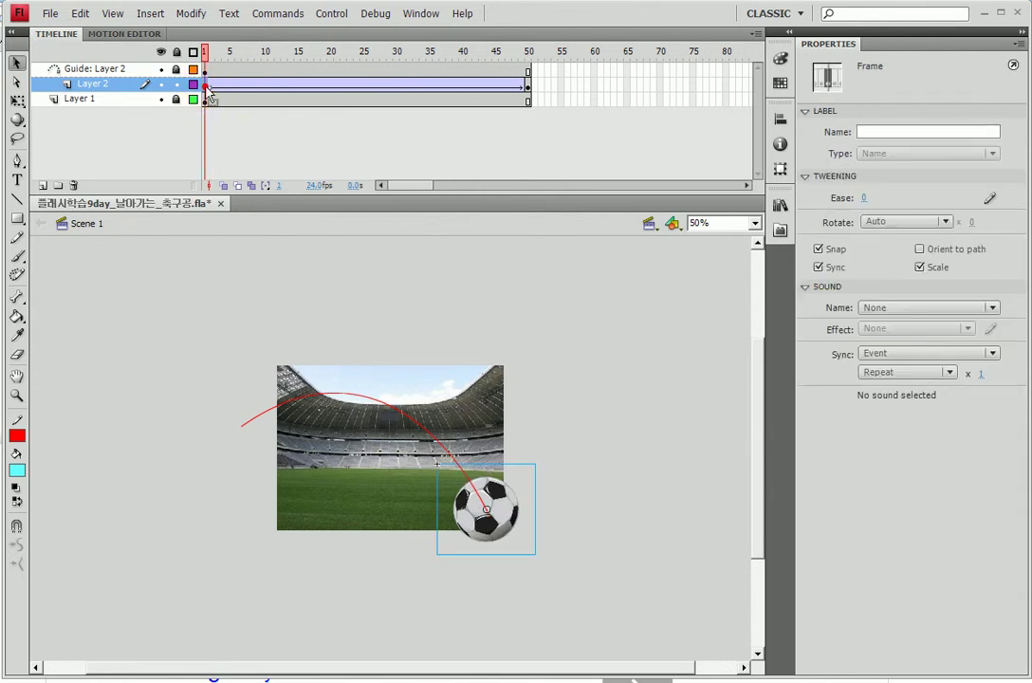
{"action": "left_click", "coordinate": [528, 89]}
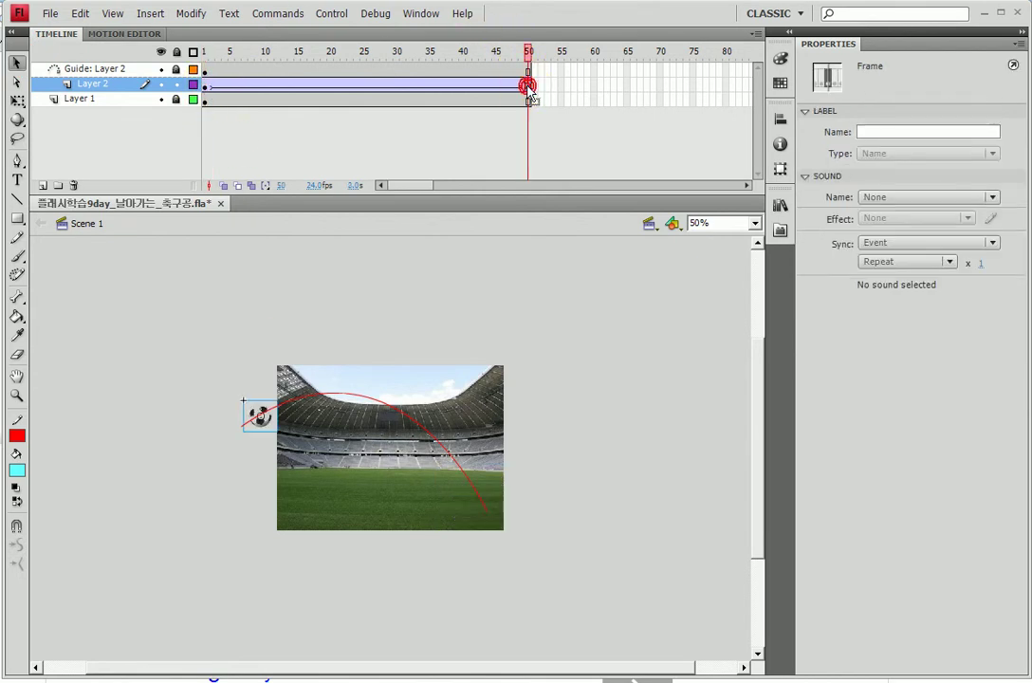
{"action": "left_click_drag", "start_coordinate": [214, 72], "coordinate": [282, 64]}
Step: Preview the movie to check the ball's flight along the guide path
{"action": "key", "text": "ctrl+Return"}
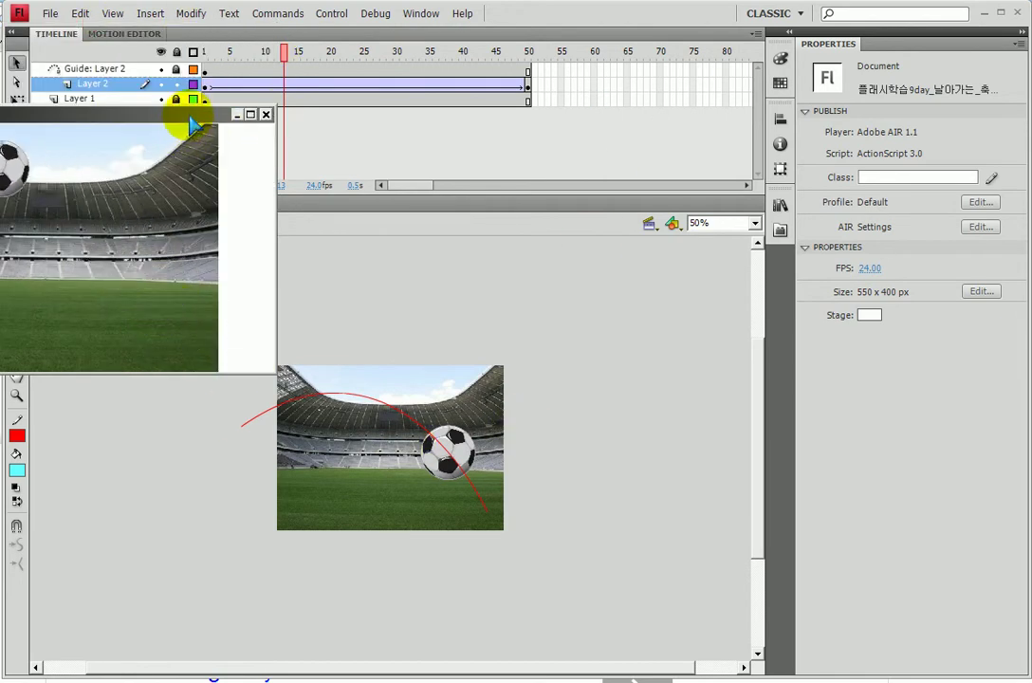
{"action": "left_click", "coordinate": [267, 115]}
{"action": "key", "text": "ctrl+Return"}
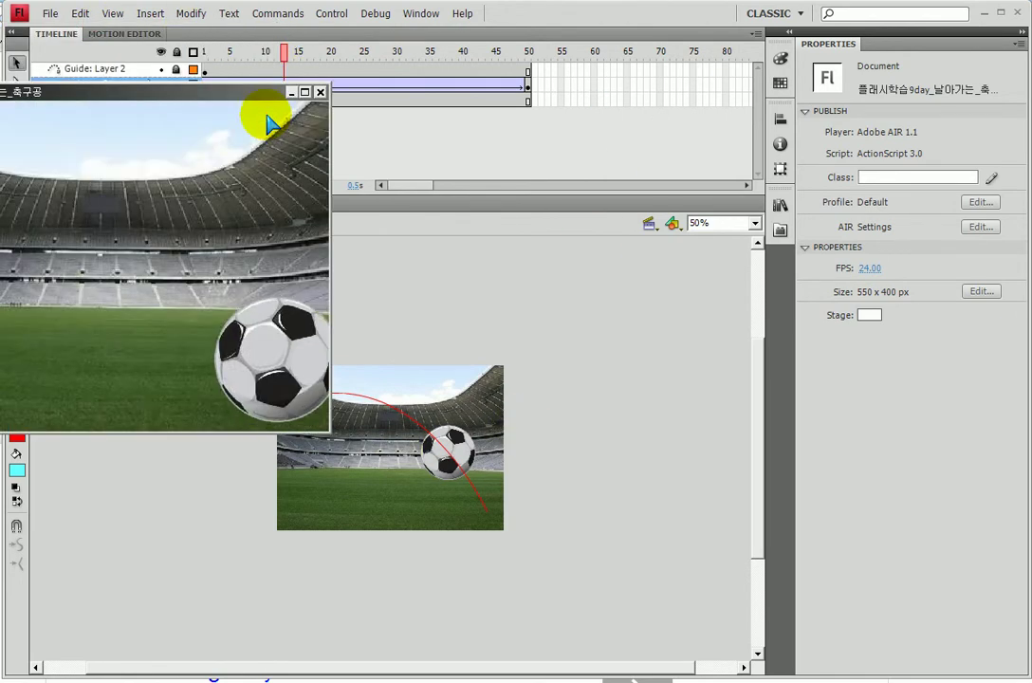
{"action": "left_click_drag", "start_coordinate": [140, 96], "coordinate": [583, 144]}
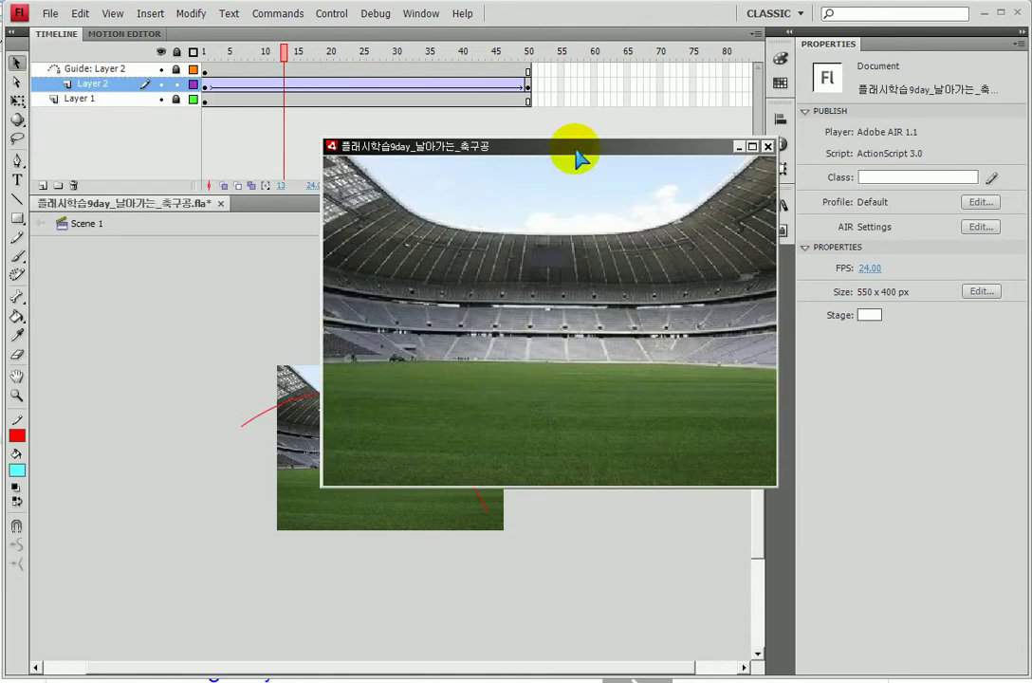
{"action": "left_click", "coordinate": [772, 147]}
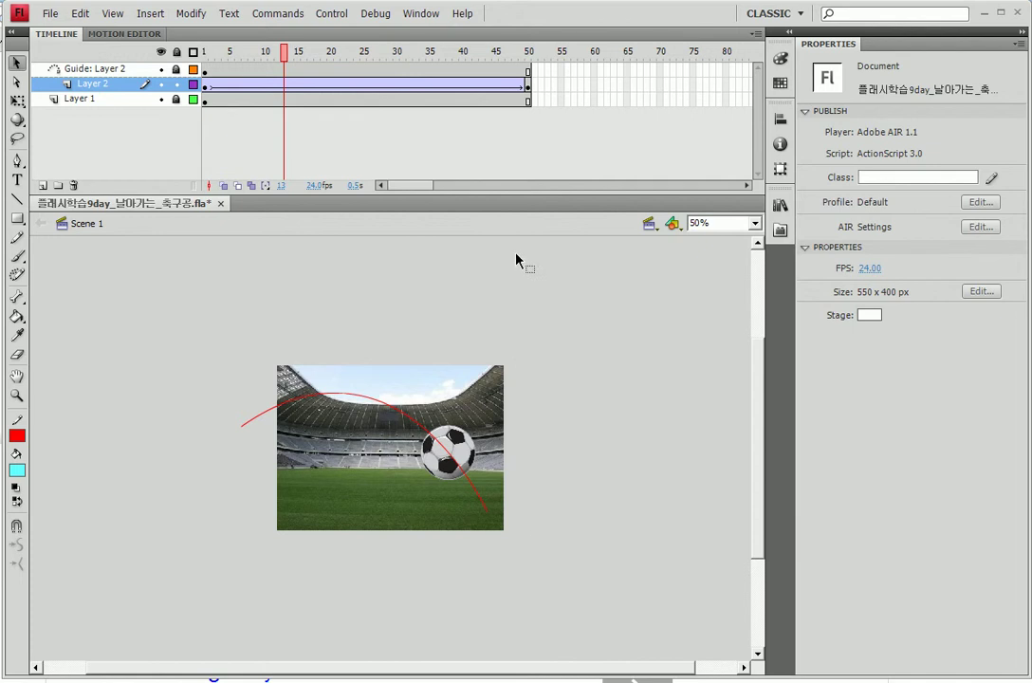
Step: Hide the guide layer and the stadium layer, leaving only the ball on Layer 2 visible
{"action": "left_click", "coordinate": [658, 275]}
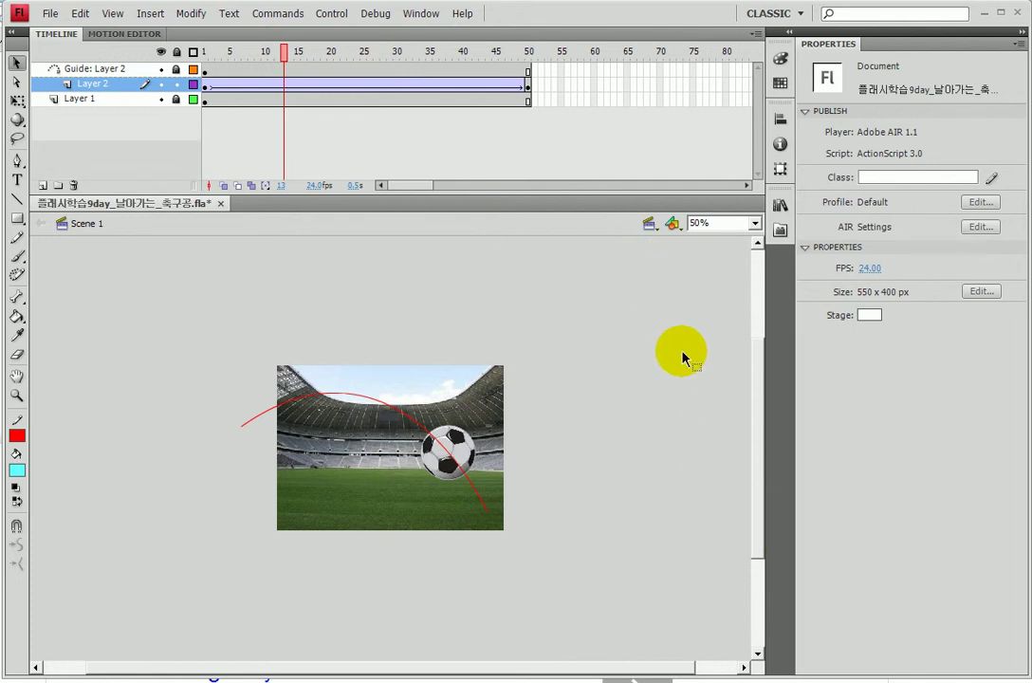
{"action": "left_click", "coordinate": [270, 52]}
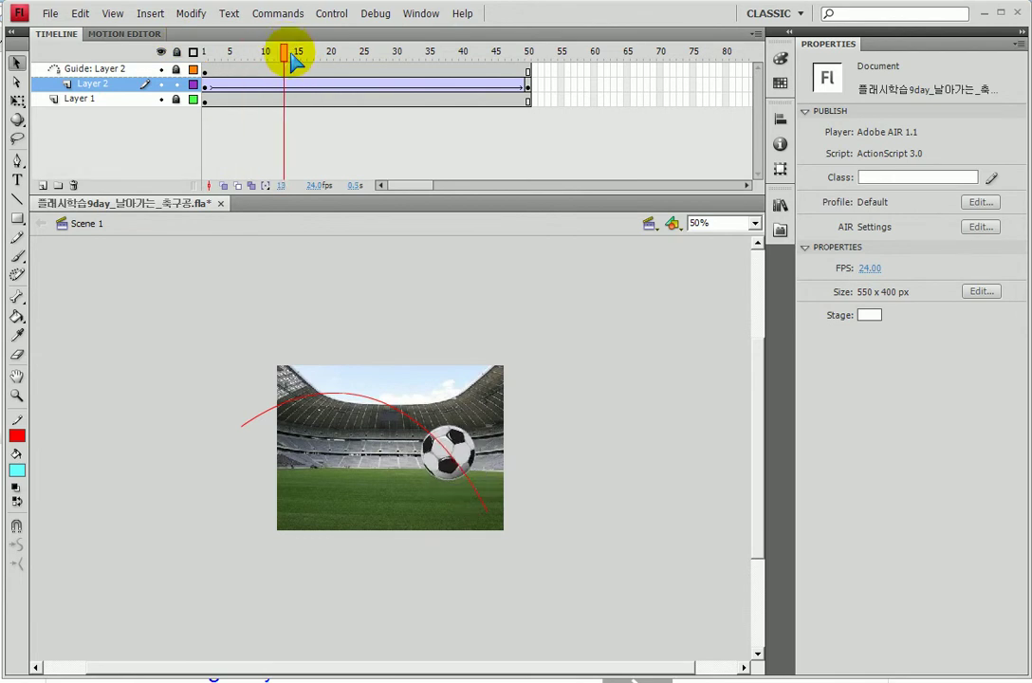
{"action": "mouse_move", "coordinate": [272, 54]}
{"action": "left_mouse_down"}
{"action": "mouse_move", "coordinate": [322, 55]}
{"action": "mouse_move", "coordinate": [272, 55]}
{"action": "left_mouse_up"}
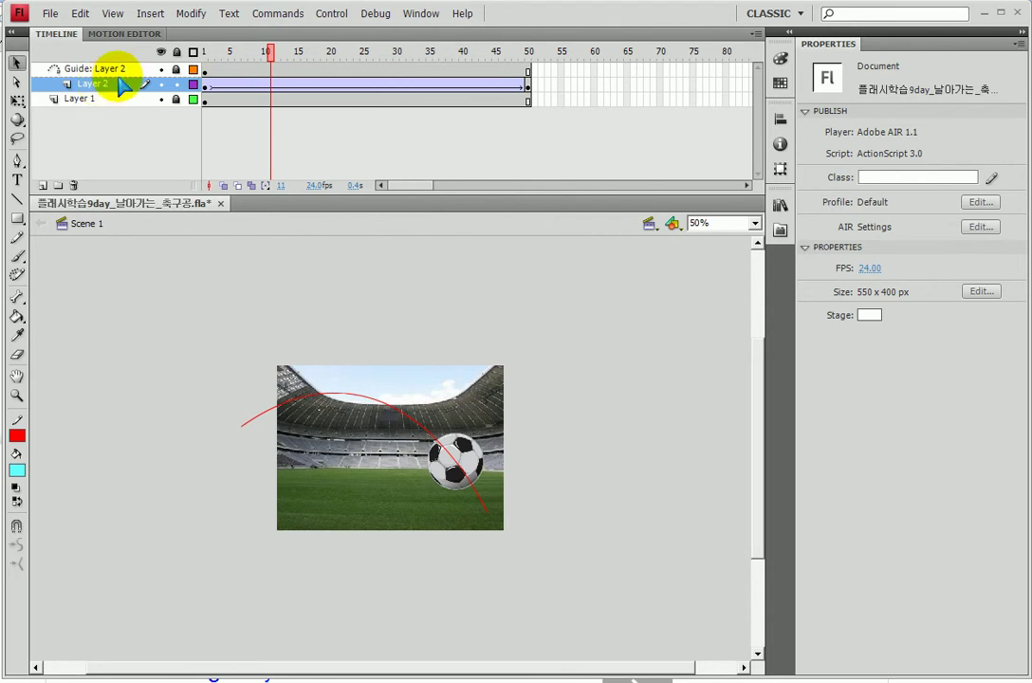
{"action": "left_click", "coordinate": [160, 52]}
{"action": "left_click", "coordinate": [160, 85]}
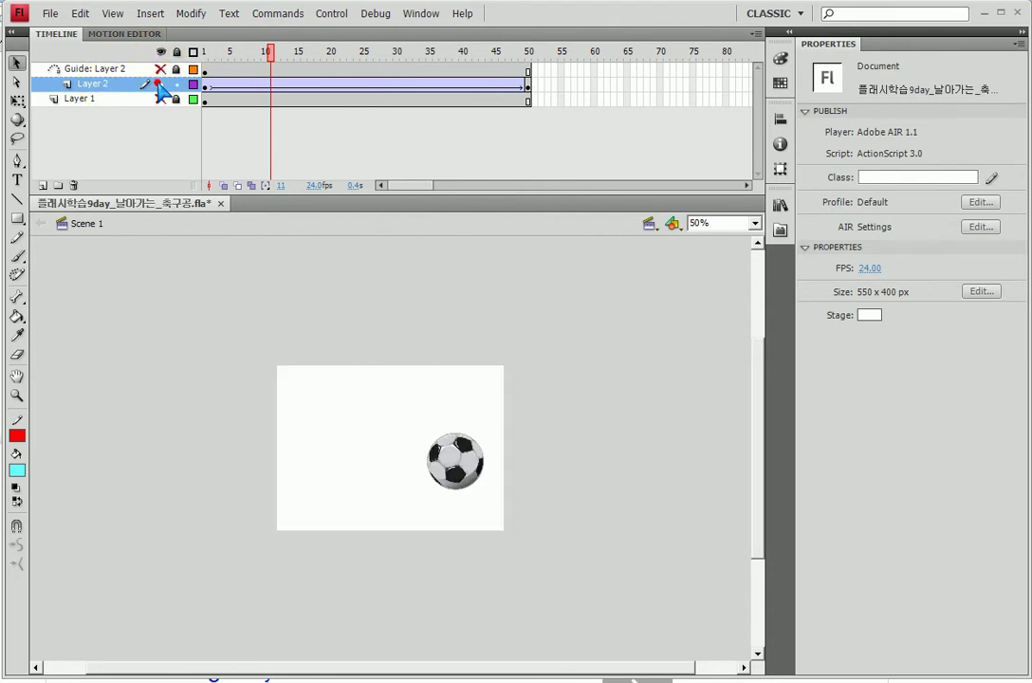
Step: Look through the ball's tween frames on Layer 2 and set the tween's rotation to CW, 1 time
{"action": "left_click", "coordinate": [316, 84]}
{"action": "left_click", "coordinate": [296, 87]}
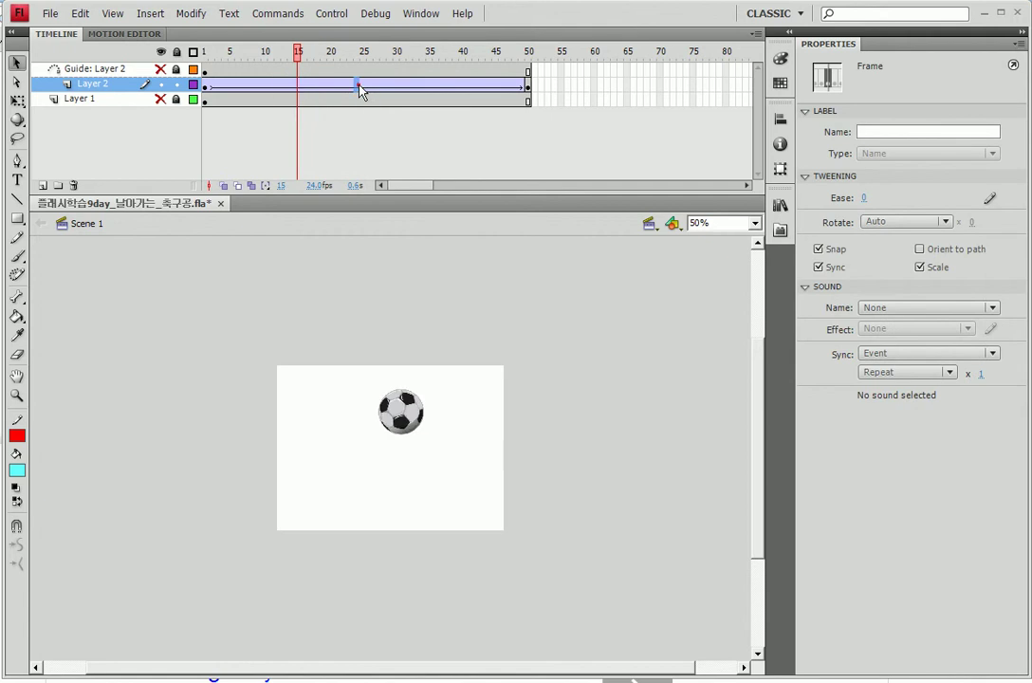
{"action": "left_click_drag", "start_coordinate": [318, 91], "coordinate": [357, 92]}
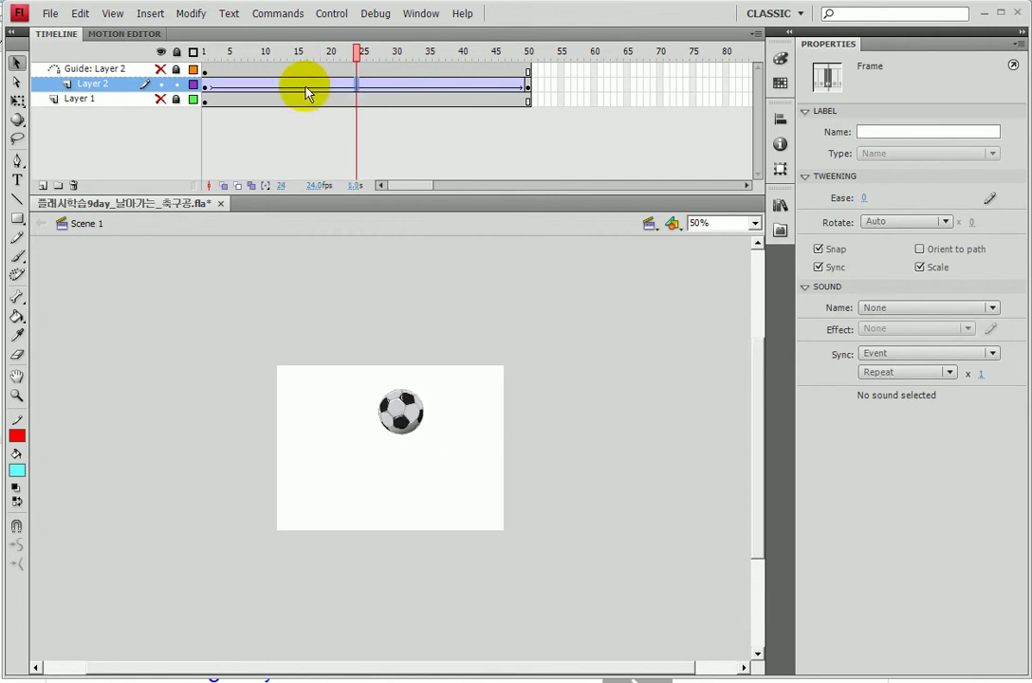
{"action": "left_click", "coordinate": [305, 92]}
{"action": "left_click", "coordinate": [345, 88]}
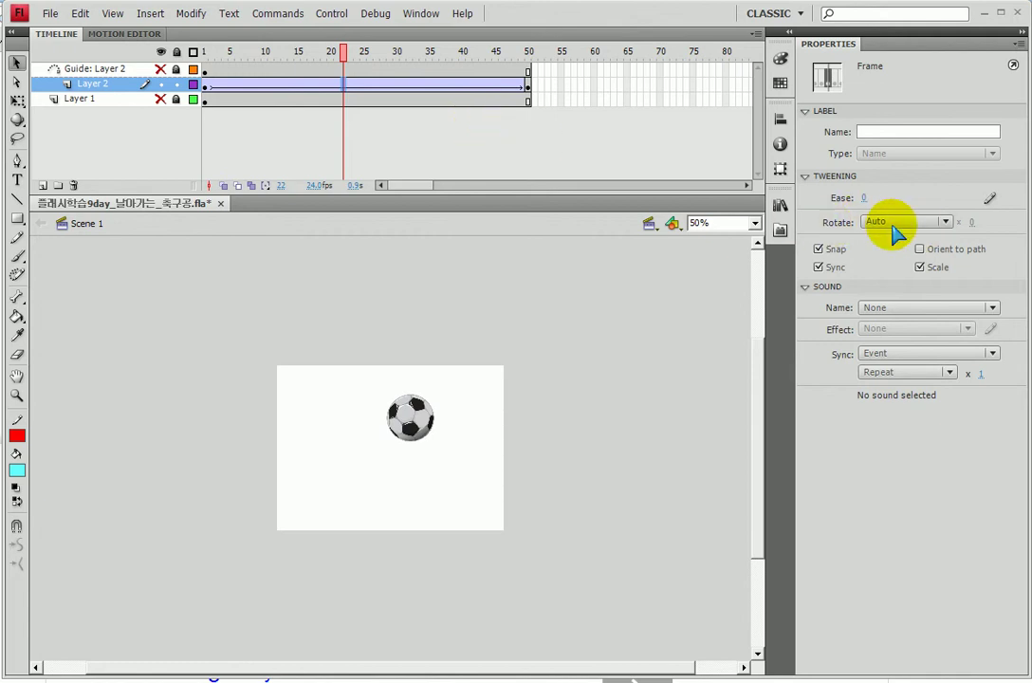
{"action": "left_click", "coordinate": [939, 221]}
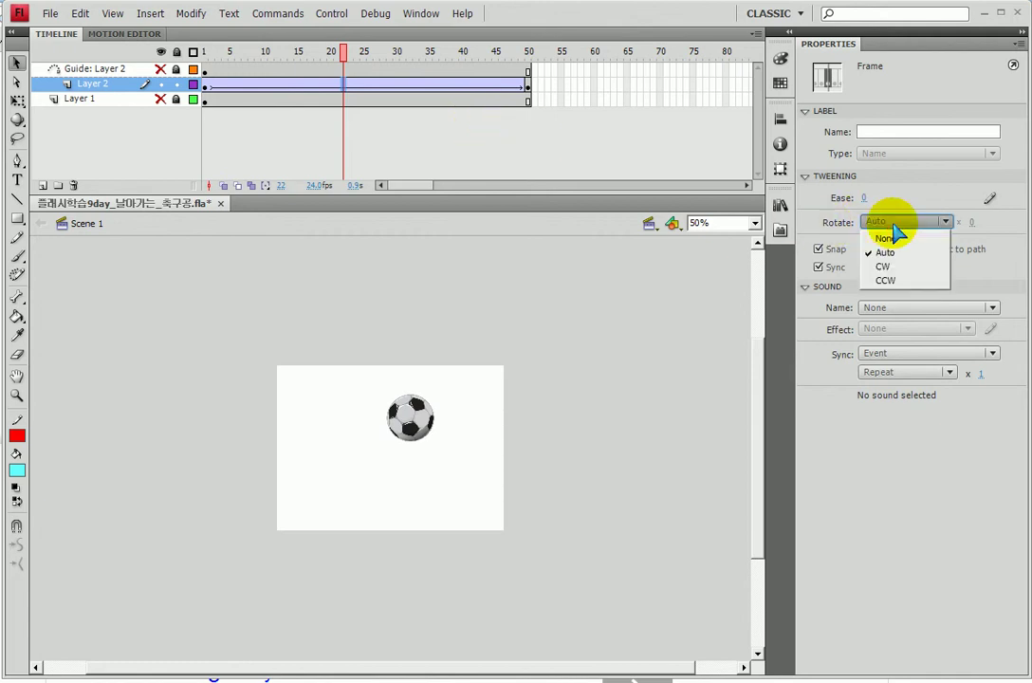
{"action": "left_click", "coordinate": [898, 268]}
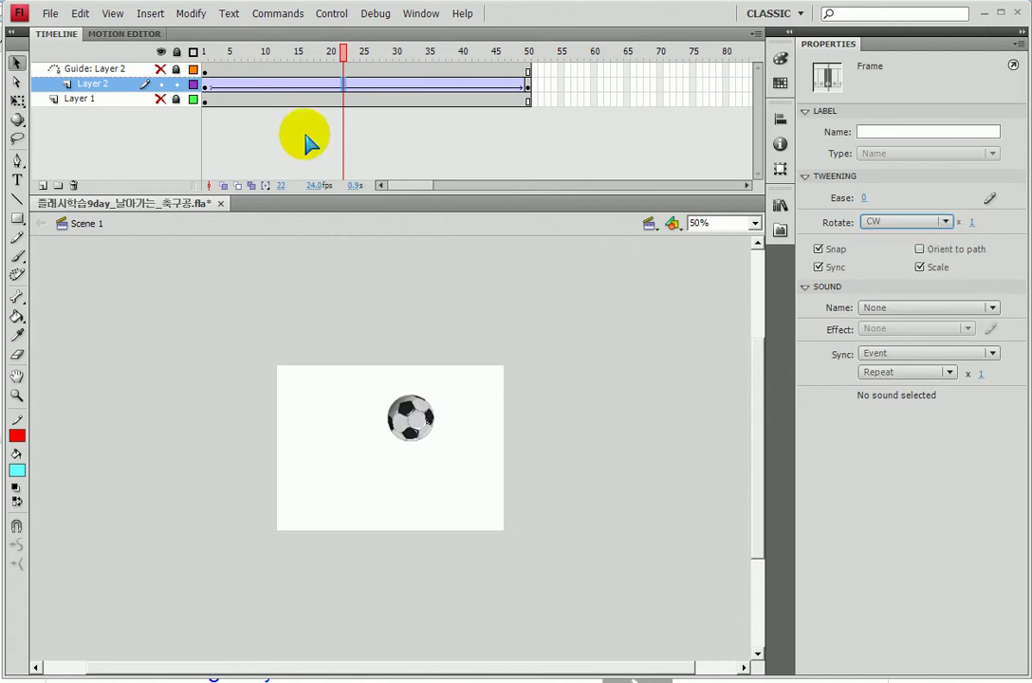
Step: Try CCW rotation on the ball's tween, scrub through its frames, and return the rotation to CW
{"action": "mouse_move", "coordinate": [342, 52]}
{"action": "left_mouse_down"}
{"action": "mouse_move", "coordinate": [287, 68]}
{"action": "mouse_move", "coordinate": [459, 64]}
{"action": "mouse_move", "coordinate": [350, 56]}
{"action": "left_mouse_up"}
{"action": "left_click", "coordinate": [336, 84]}
{"action": "left_click", "coordinate": [898, 222]}
{"action": "left_click", "coordinate": [891, 280]}
{"action": "mouse_move", "coordinate": [334, 55]}
{"action": "left_mouse_down"}
{"action": "mouse_move", "coordinate": [293, 61]}
{"action": "mouse_move", "coordinate": [417, 59]}
{"action": "mouse_move", "coordinate": [230, 59]}
{"action": "mouse_move", "coordinate": [393, 58]}
{"action": "mouse_move", "coordinate": [330, 62]}
{"action": "left_mouse_up"}
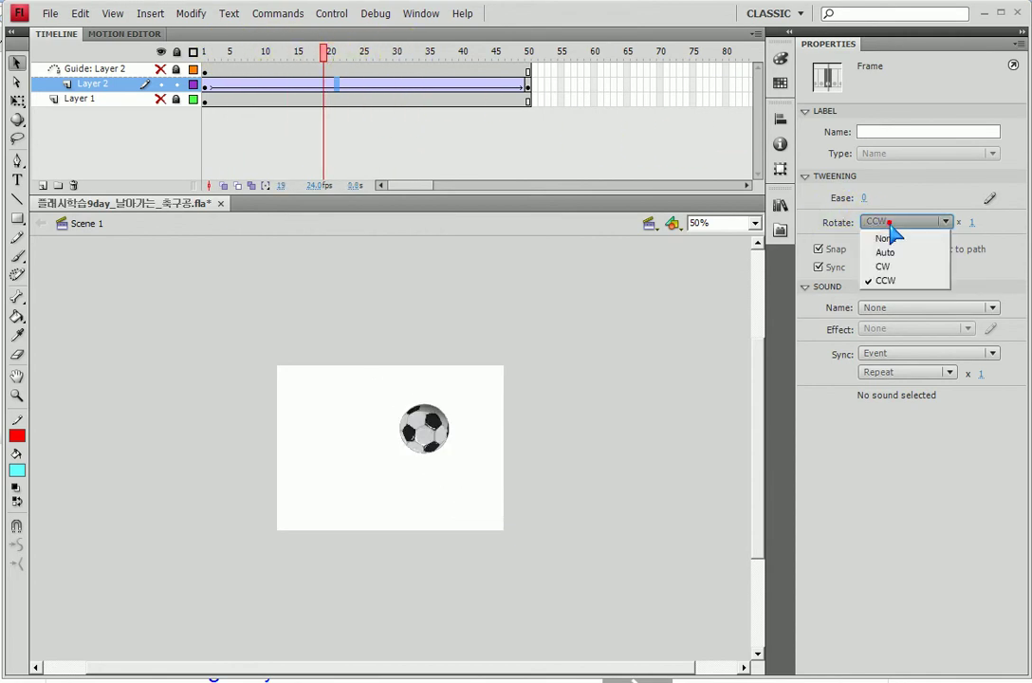
{"action": "left_click", "coordinate": [886, 267]}
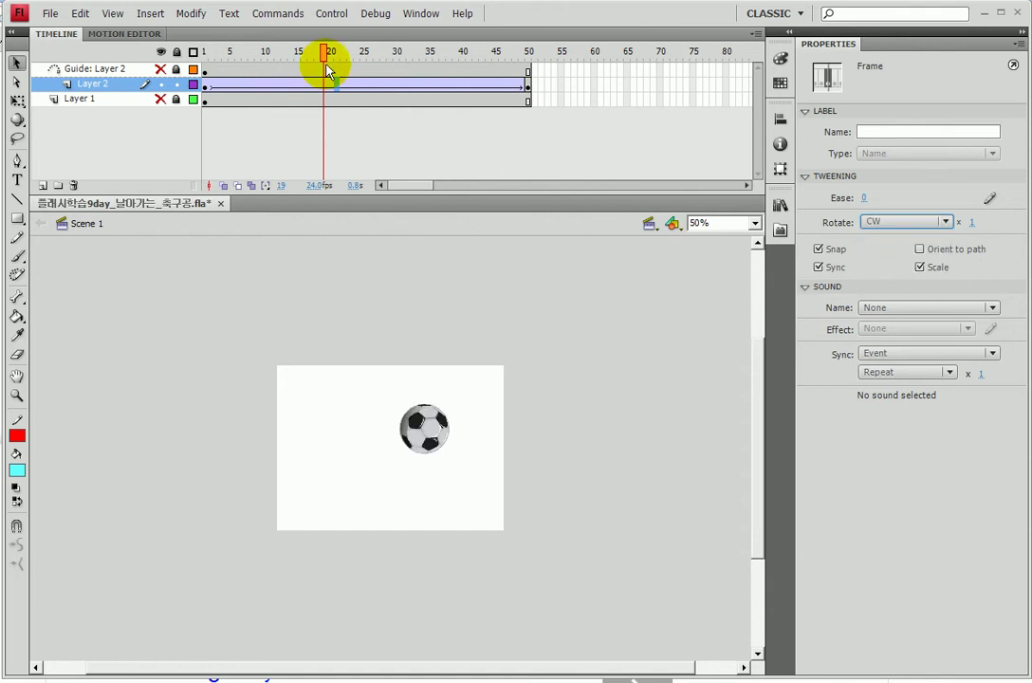
Step: Preview the movie to check the ball's clockwise rotation during its flight
{"action": "key", "text": "ctrl+Return"}
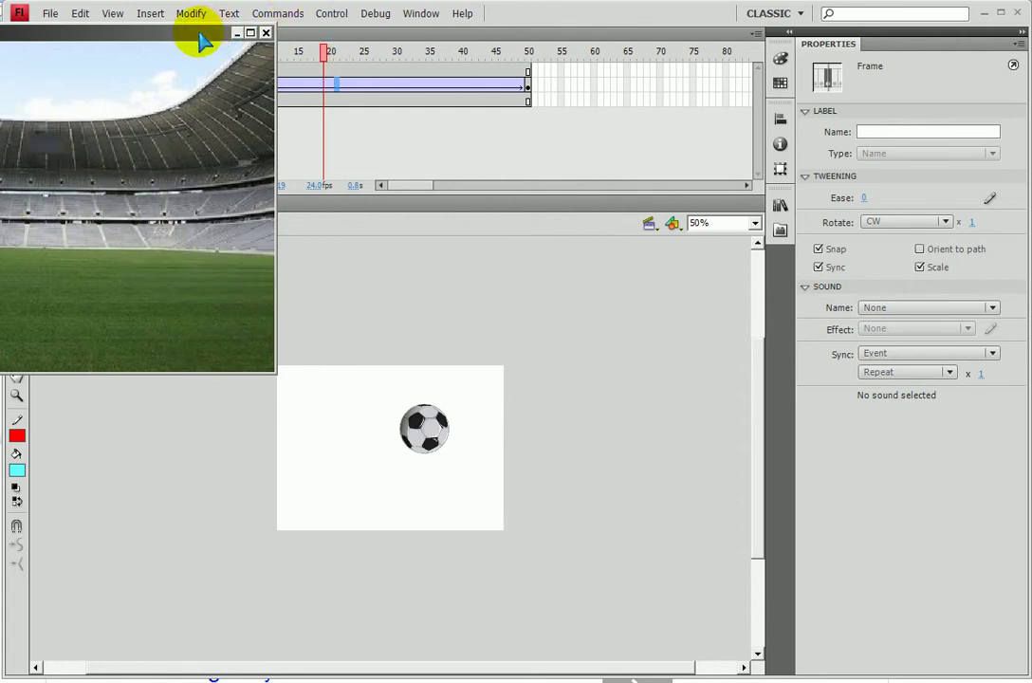
{"action": "left_click_drag", "start_coordinate": [210, 38], "coordinate": [448, 40]}
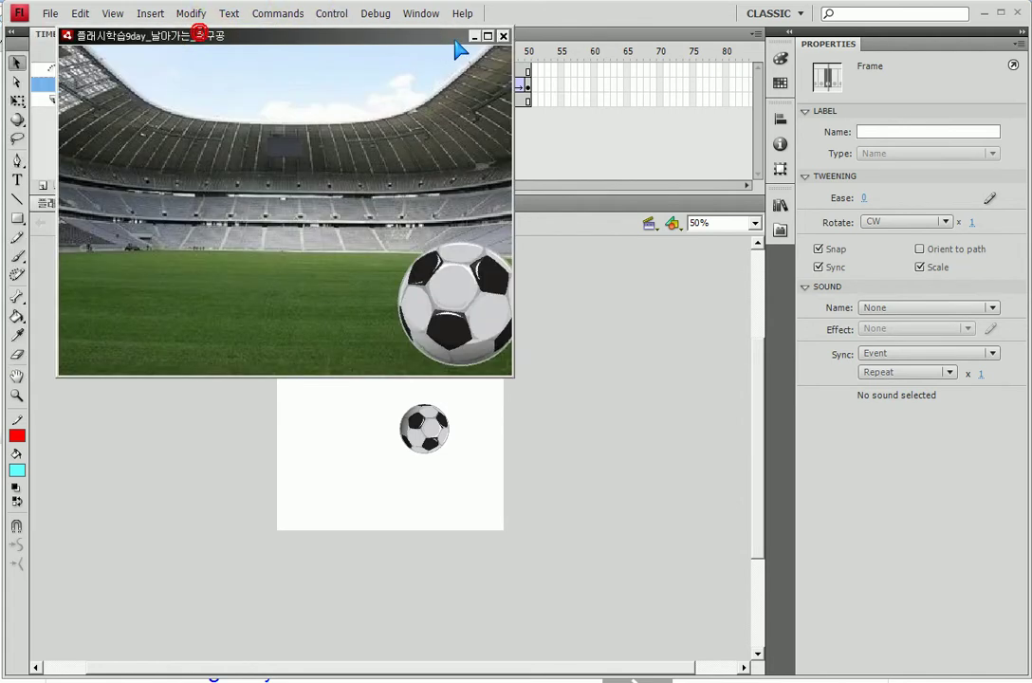
{"action": "left_click", "coordinate": [504, 37]}
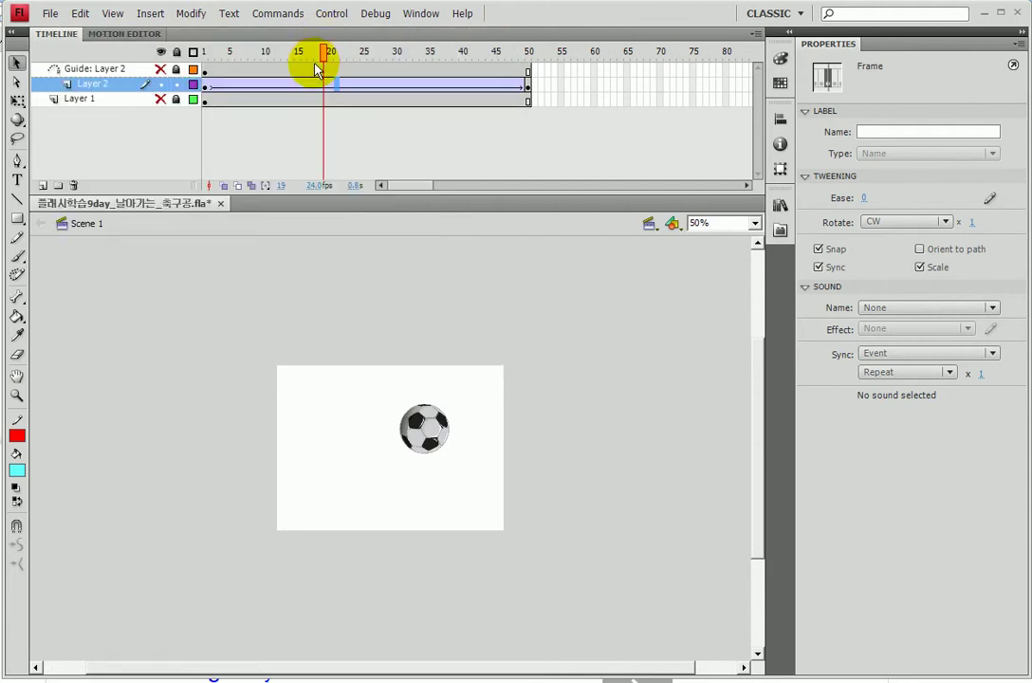
{"action": "key", "text": "ctrl+Return"}
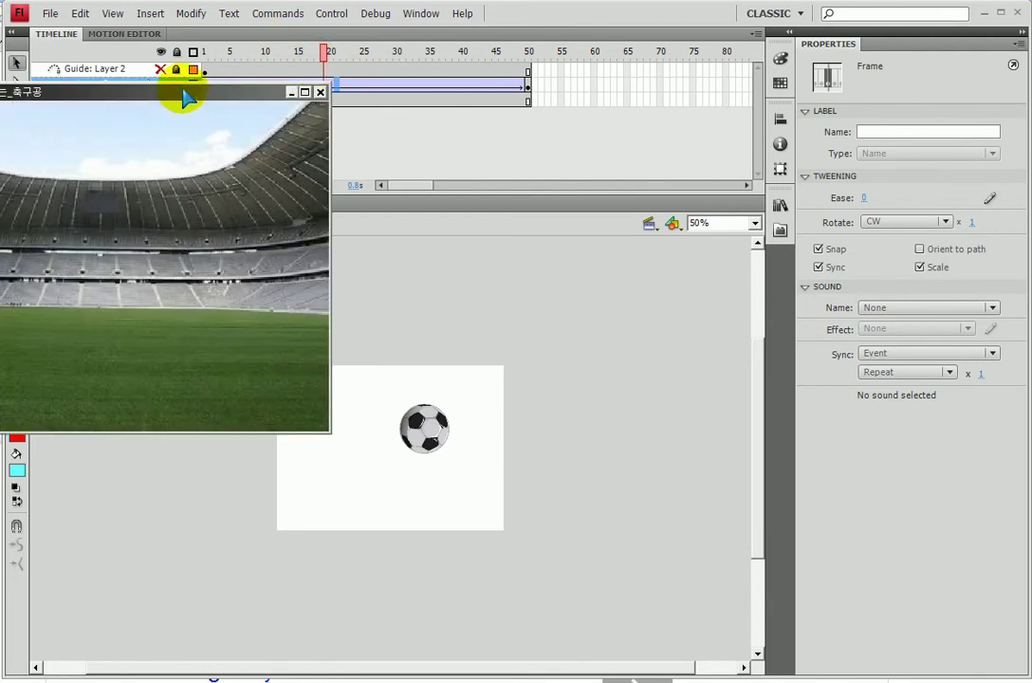
{"action": "left_click_drag", "start_coordinate": [189, 95], "coordinate": [477, 96]}
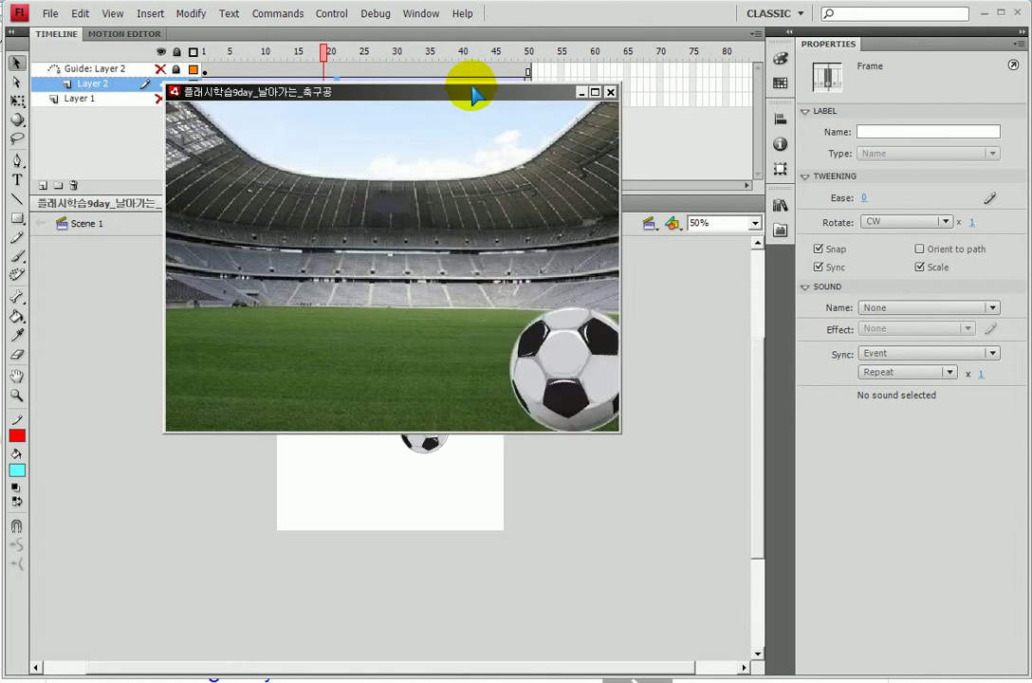
{"action": "left_click", "coordinate": [610, 92]}
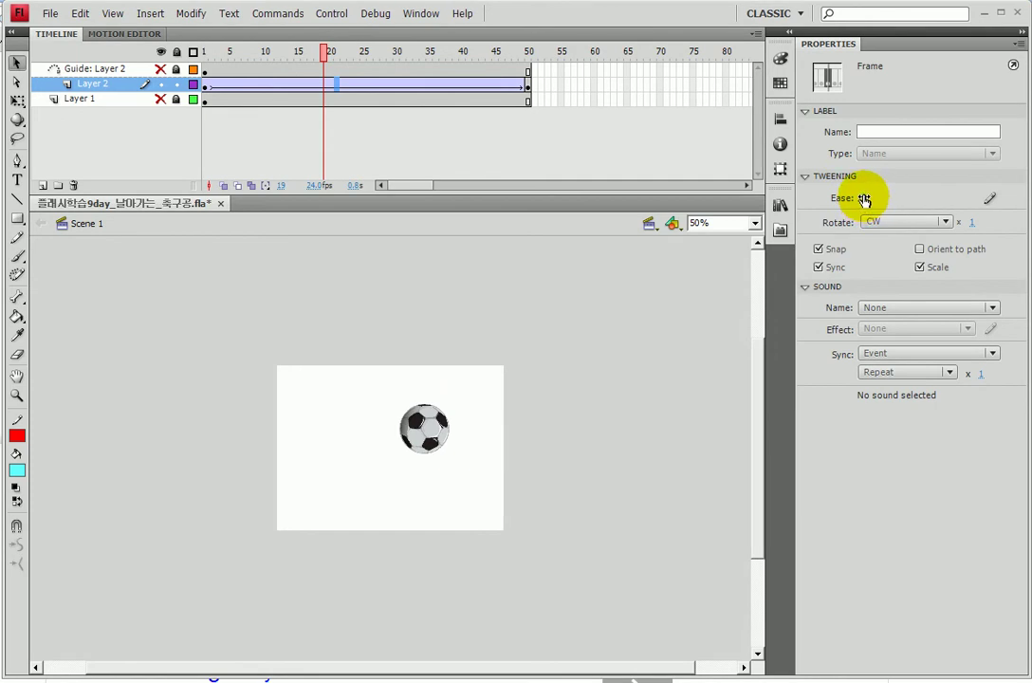
Step: Set the ball tween's ease to 100 out and preview the movie
{"action": "left_click", "coordinate": [871, 224]}
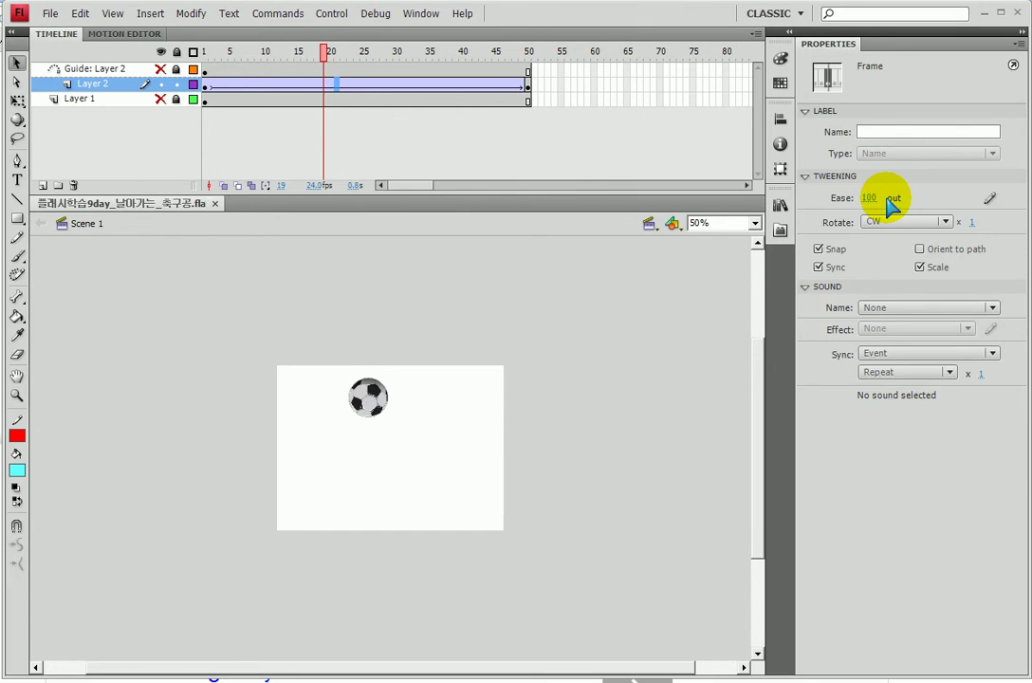
{"action": "key", "text": "ctrl+Return"}
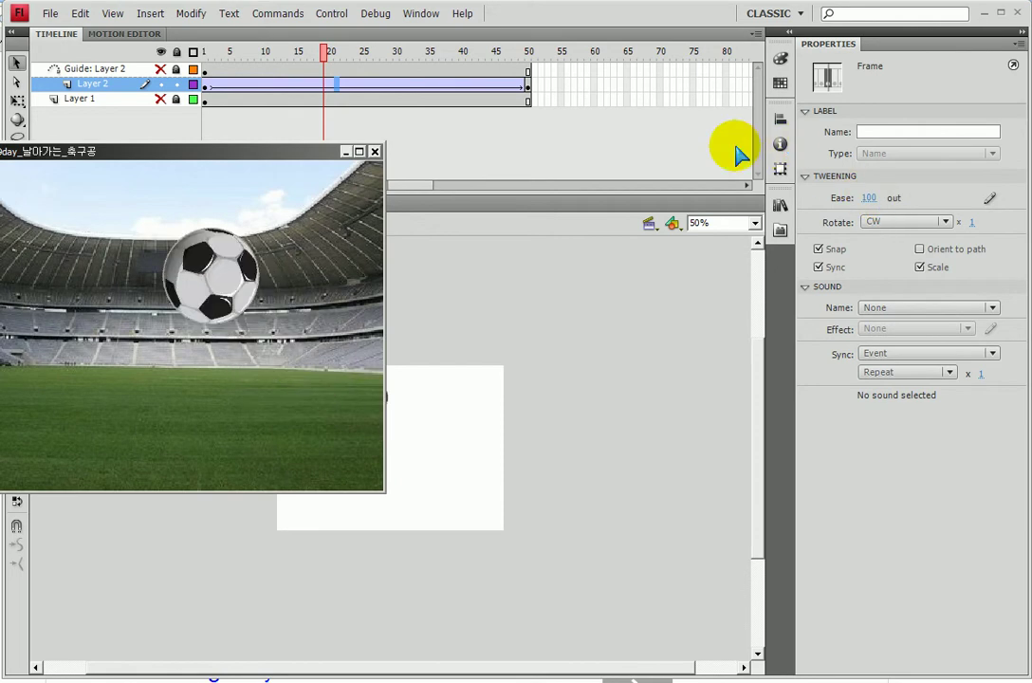
{"action": "left_click_drag", "start_coordinate": [291, 162], "coordinate": [628, 245]}
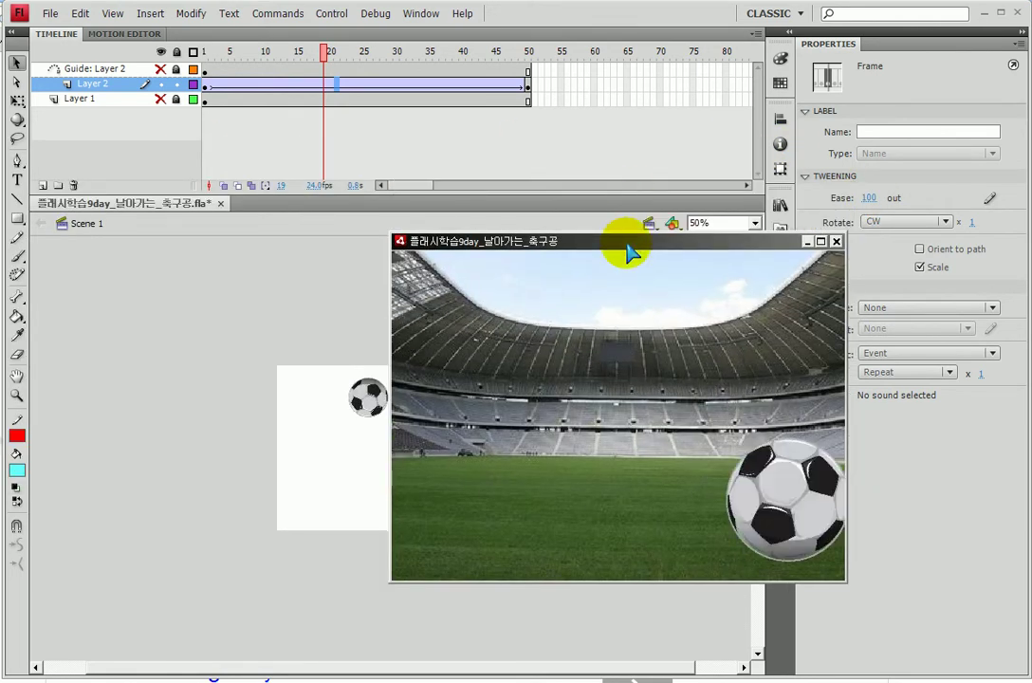